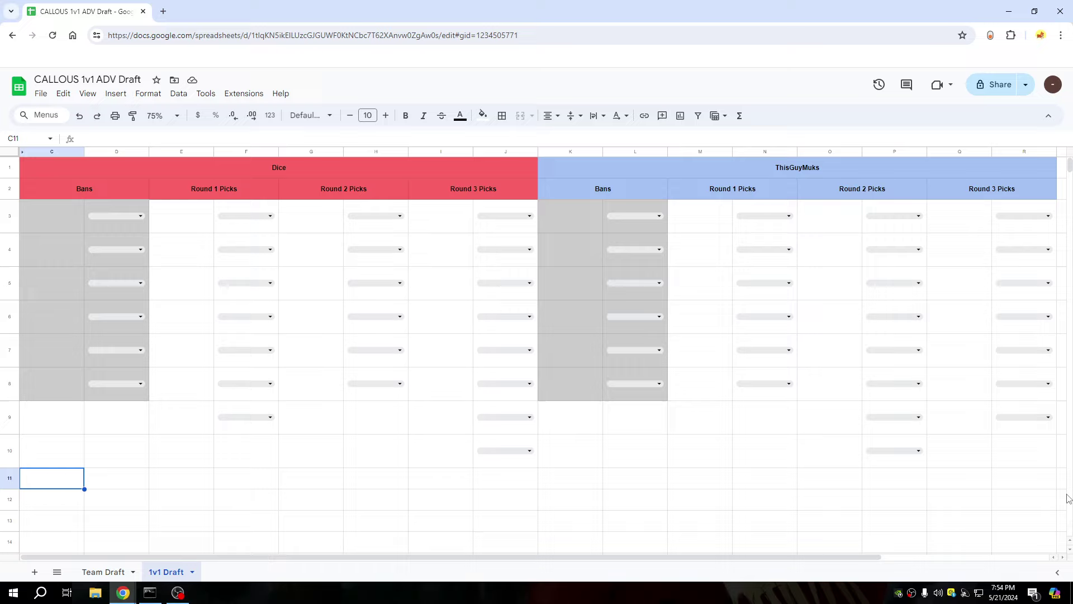
Set the first bans in row 3: Blissey for the red player and Raikou for the blue player.
click(118, 220)
text(bl)
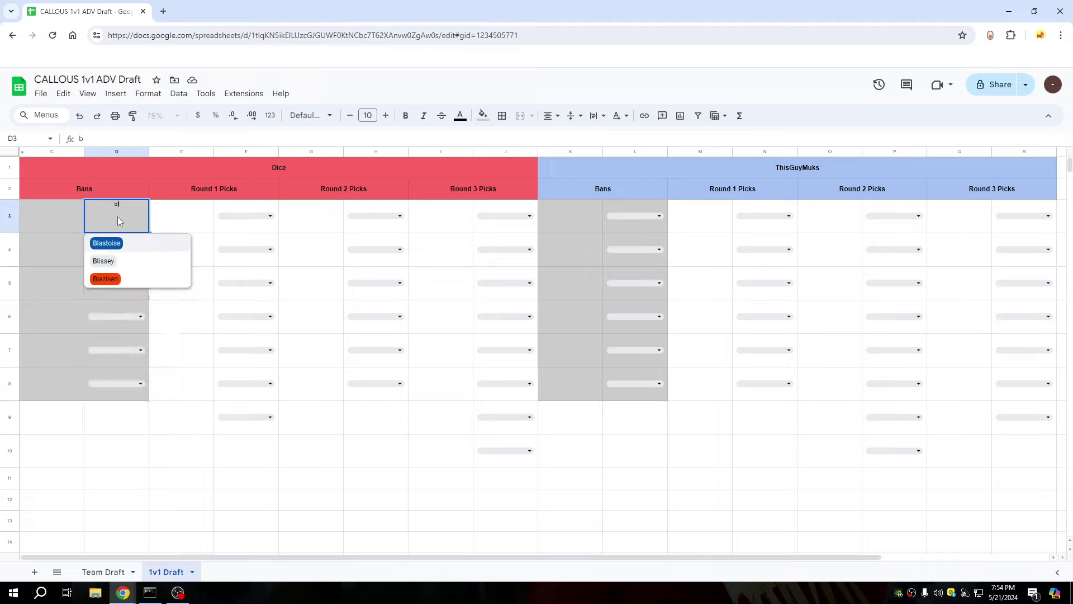
click(103, 261)
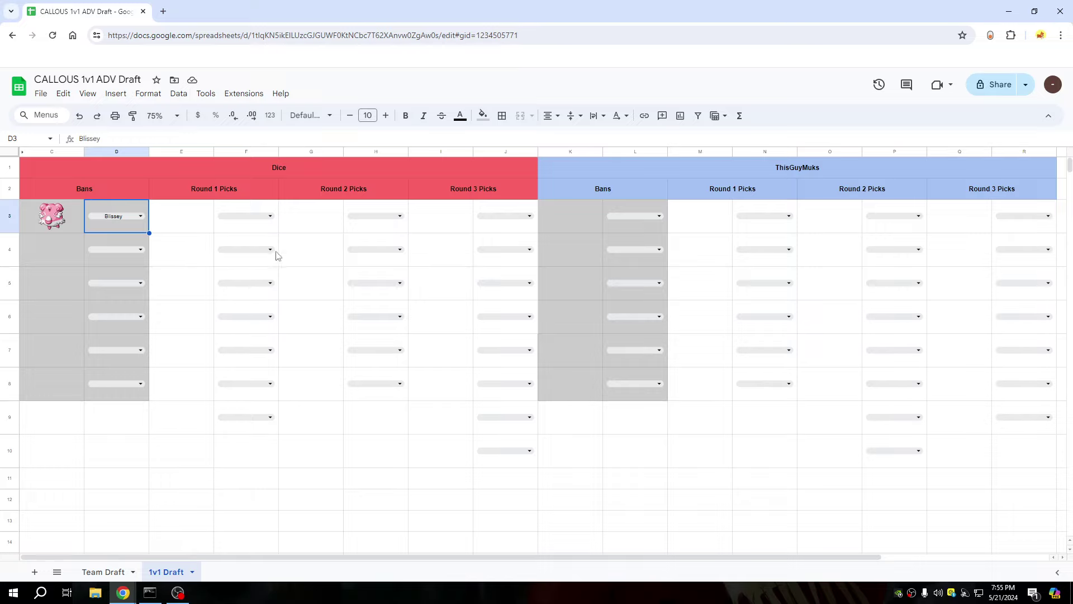
click(621, 215)
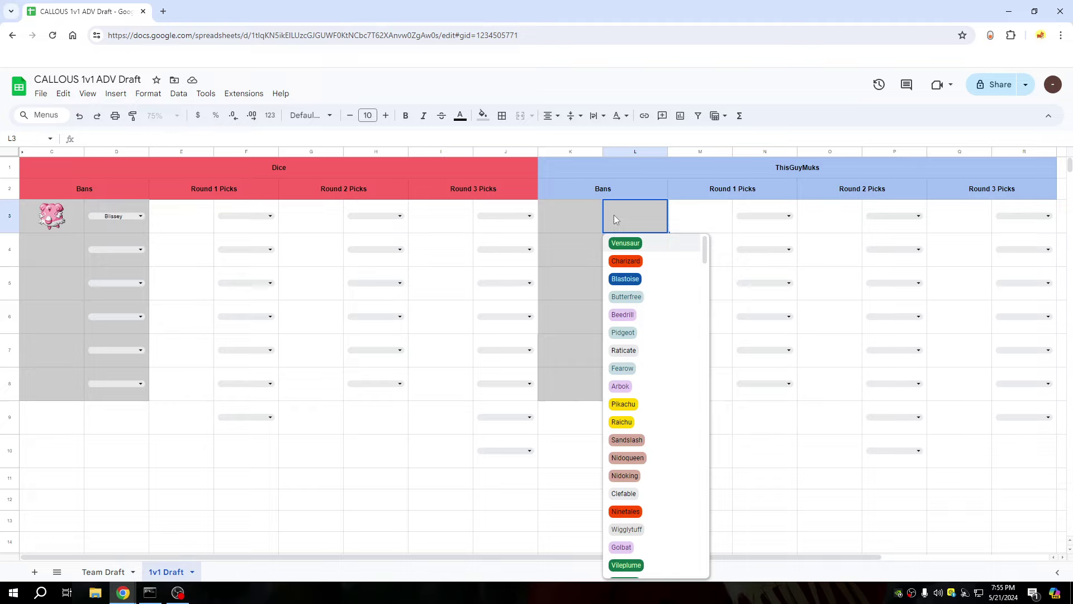
text(r)
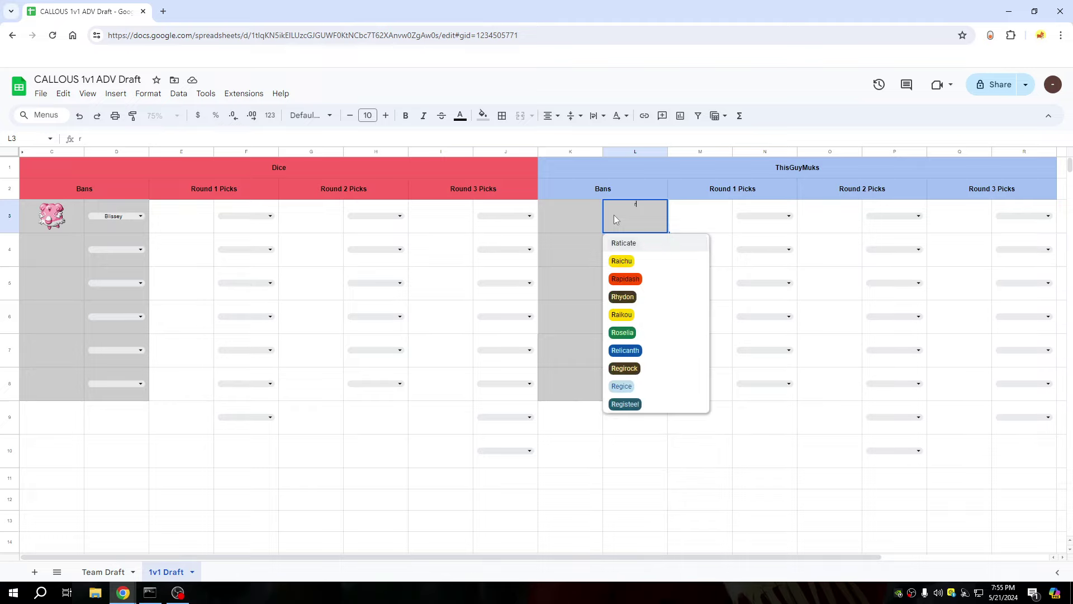
click(622, 315)
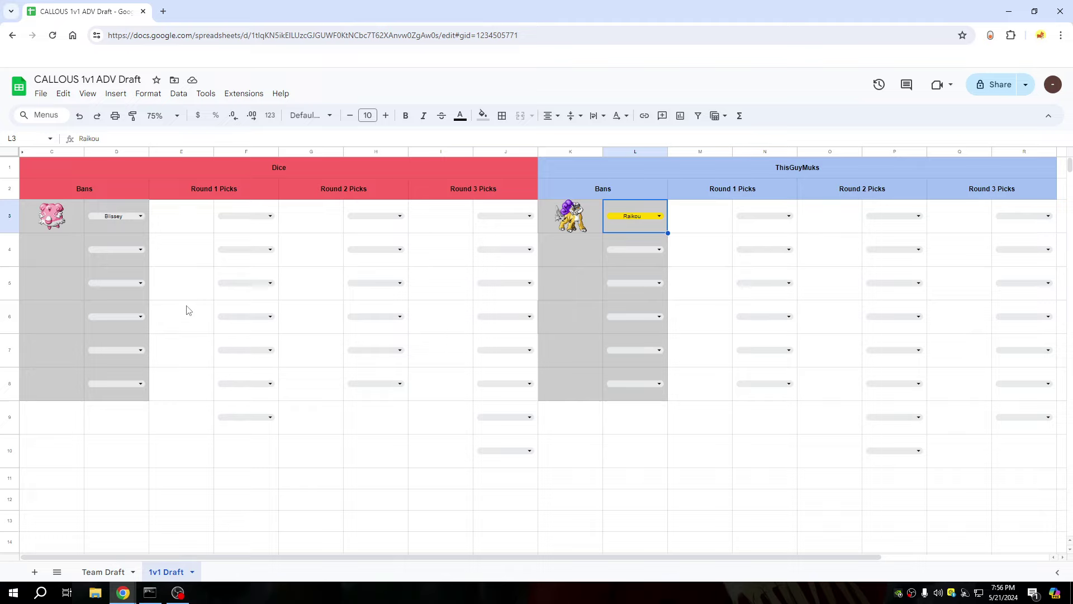
Set the second bans in row 4: Dugtrio for the red player and Metagross for the blue player.
click(113, 250)
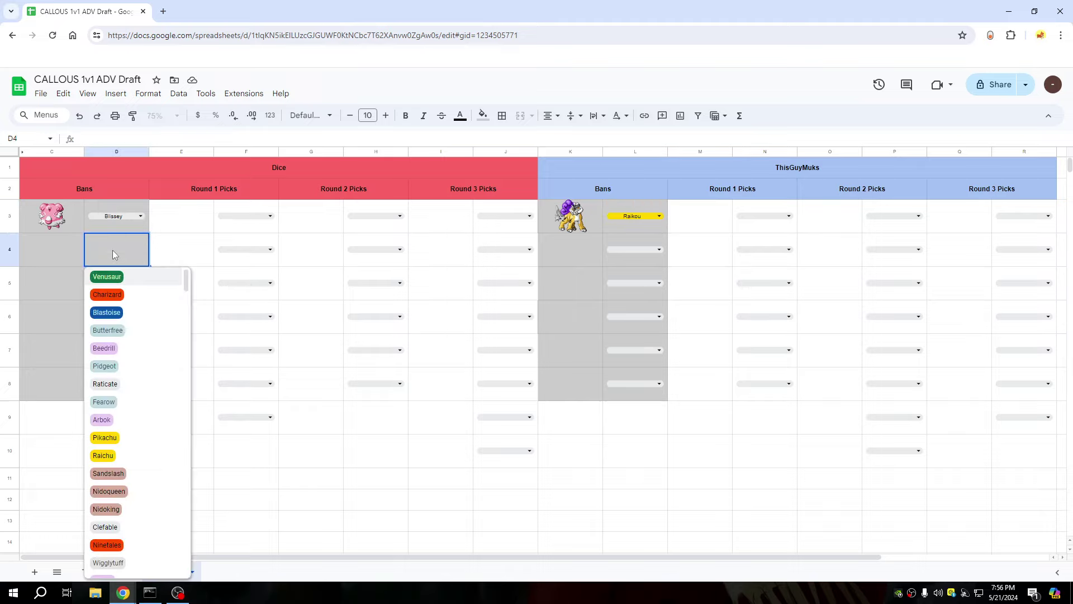
text(dug)
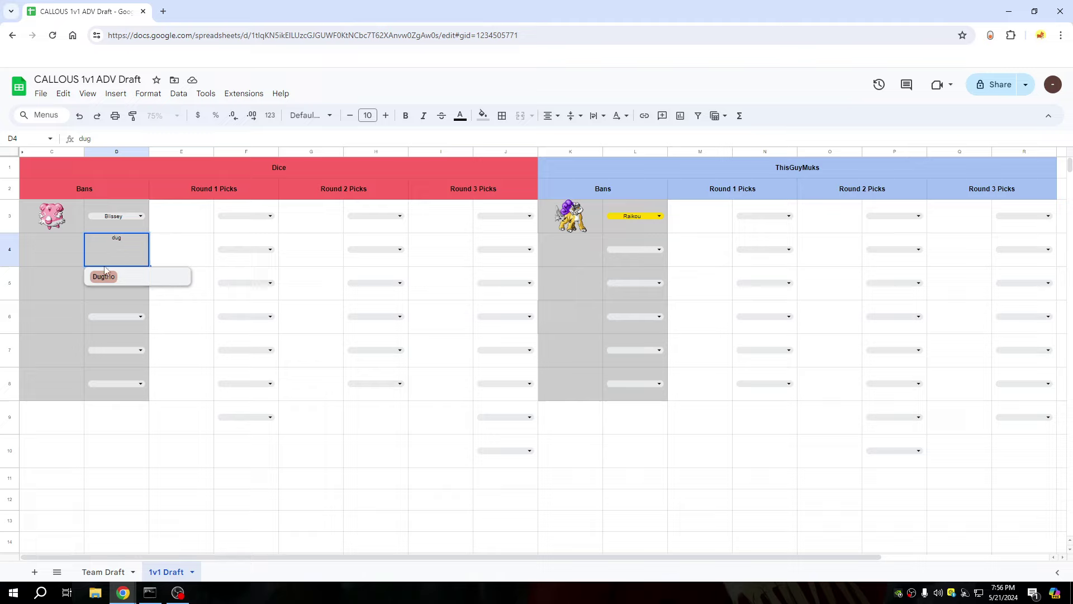
click(109, 278)
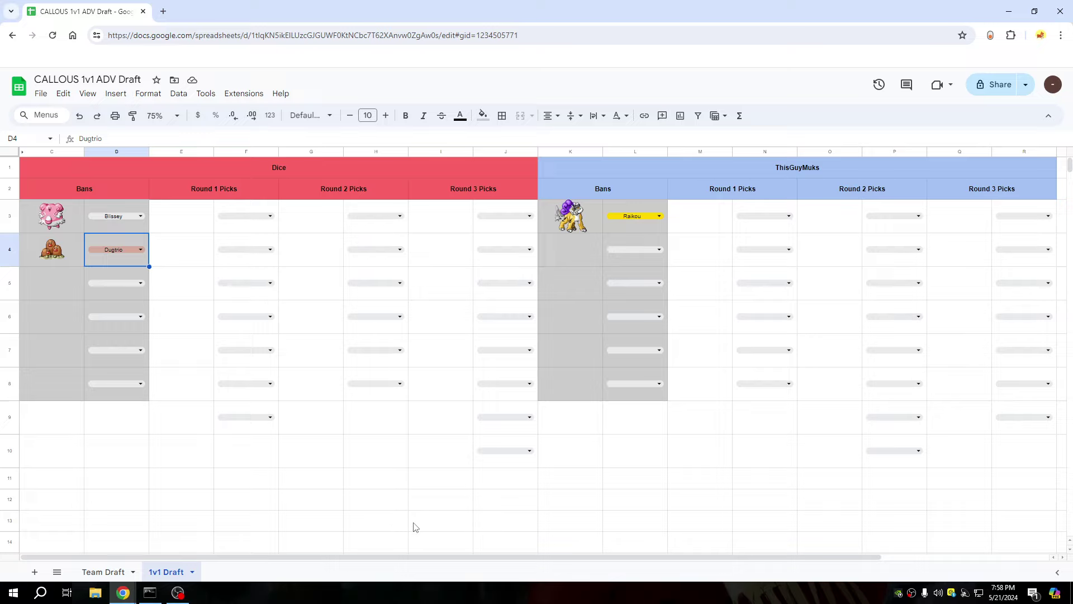
click(641, 253)
text(me)
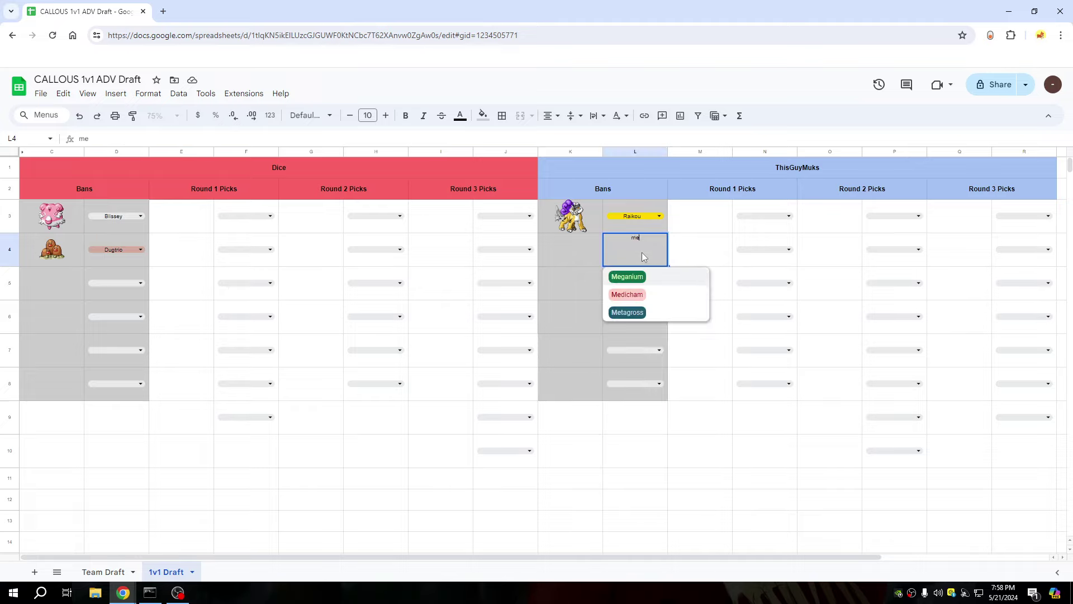
click(625, 313)
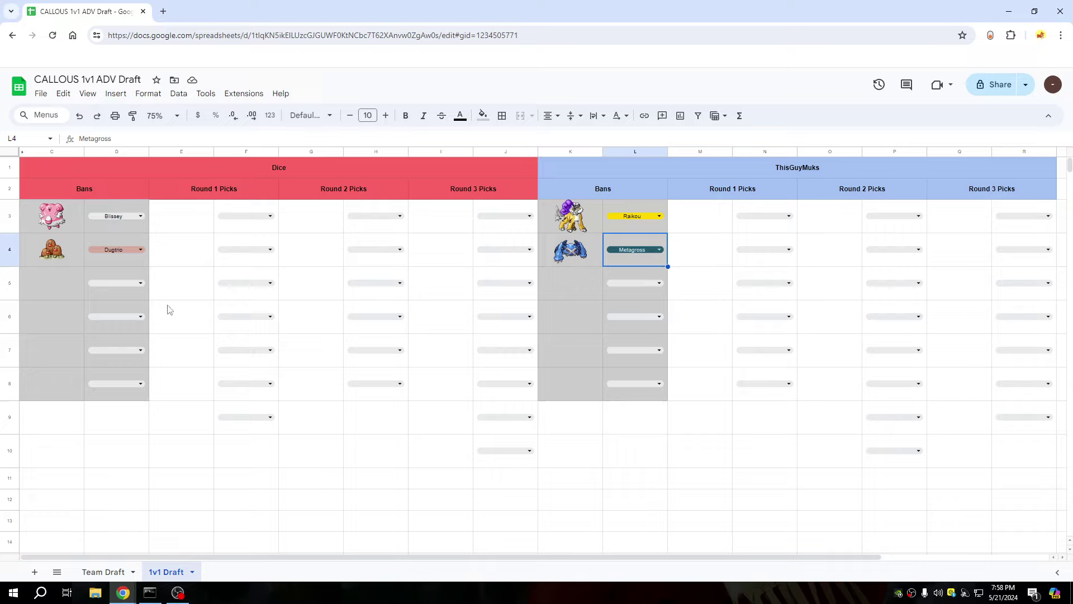
Set the red player's first Round 1 pick in F3 to Skarmory.
click(256, 216)
text(skar)
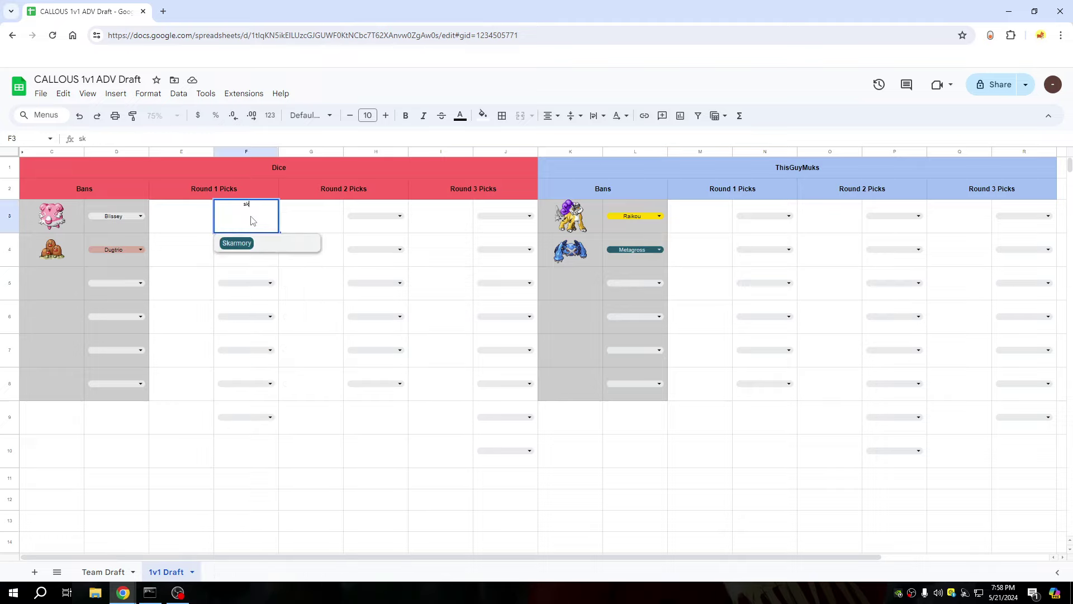
click(235, 242)
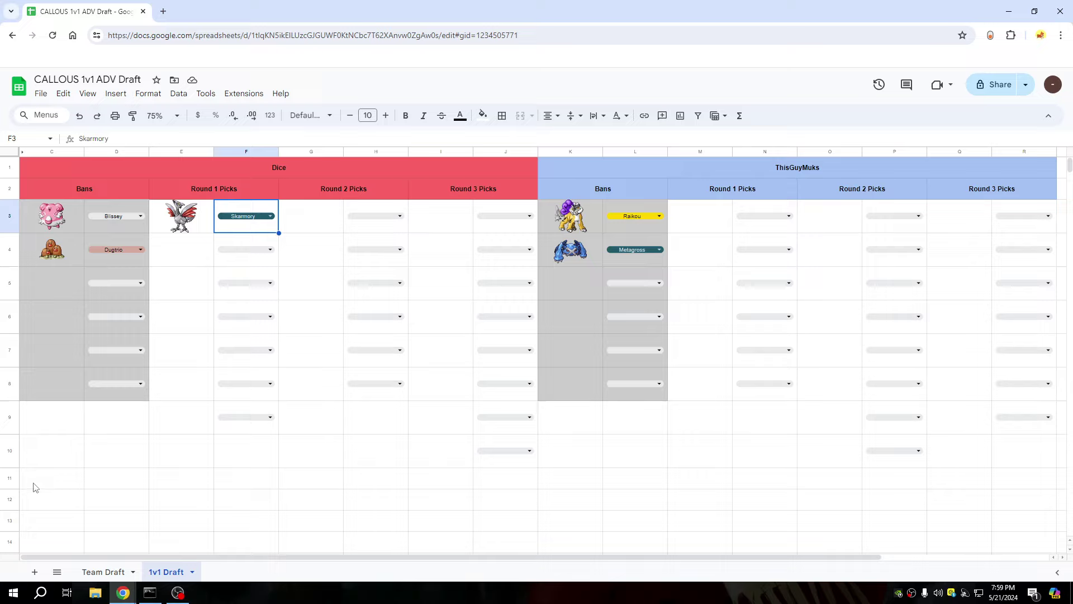
Set the blue player's first two Round 1 picks to Zapdos in N3 and Tyranitar in N4.
click(764, 217)
text(za)
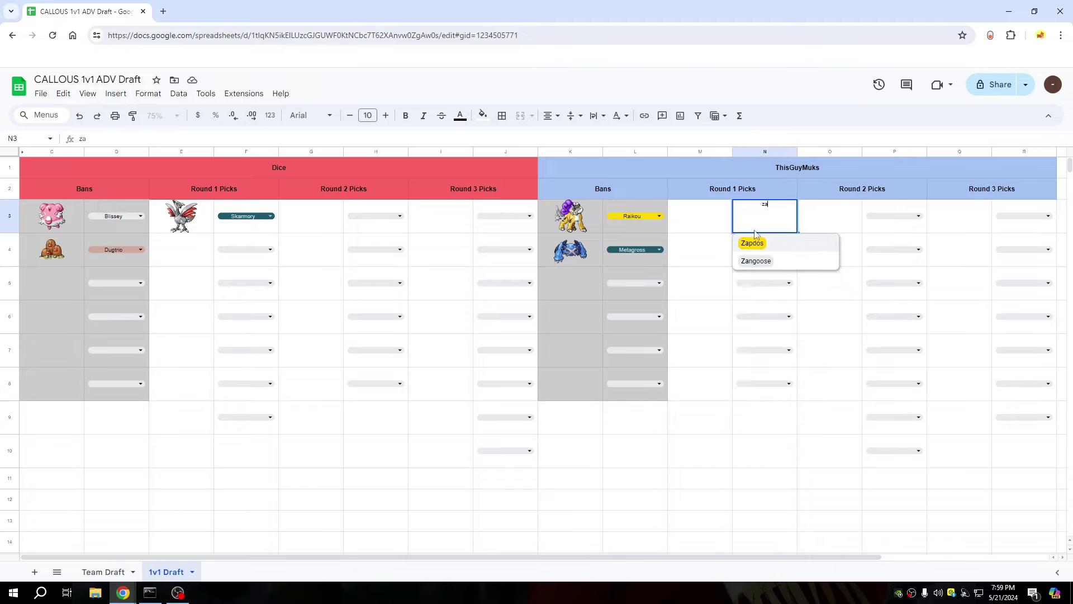
key(Return)
click(762, 253)
text(tyr)
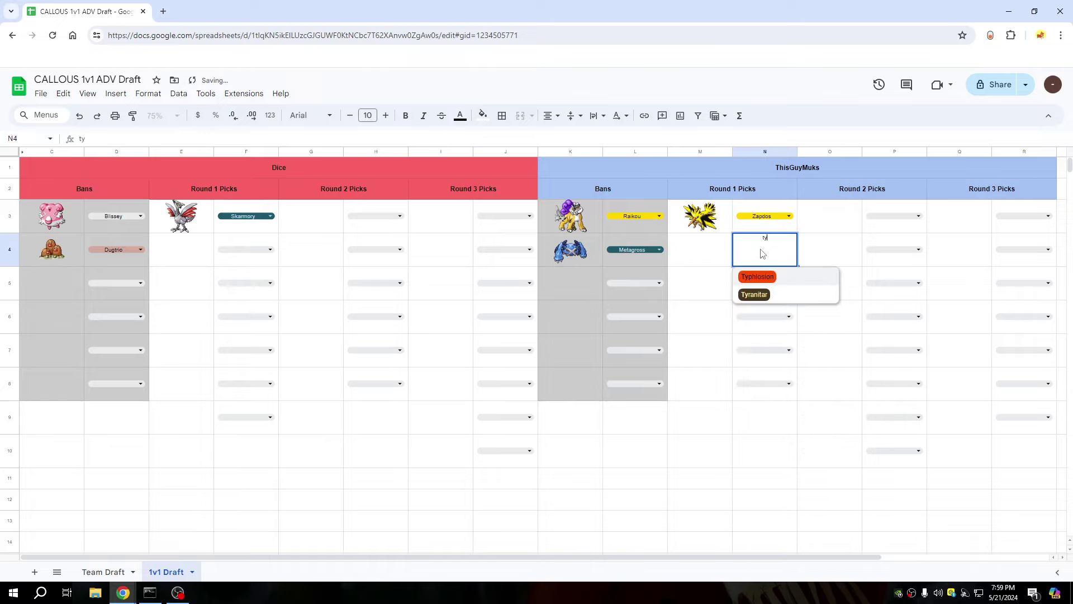
key(Return)
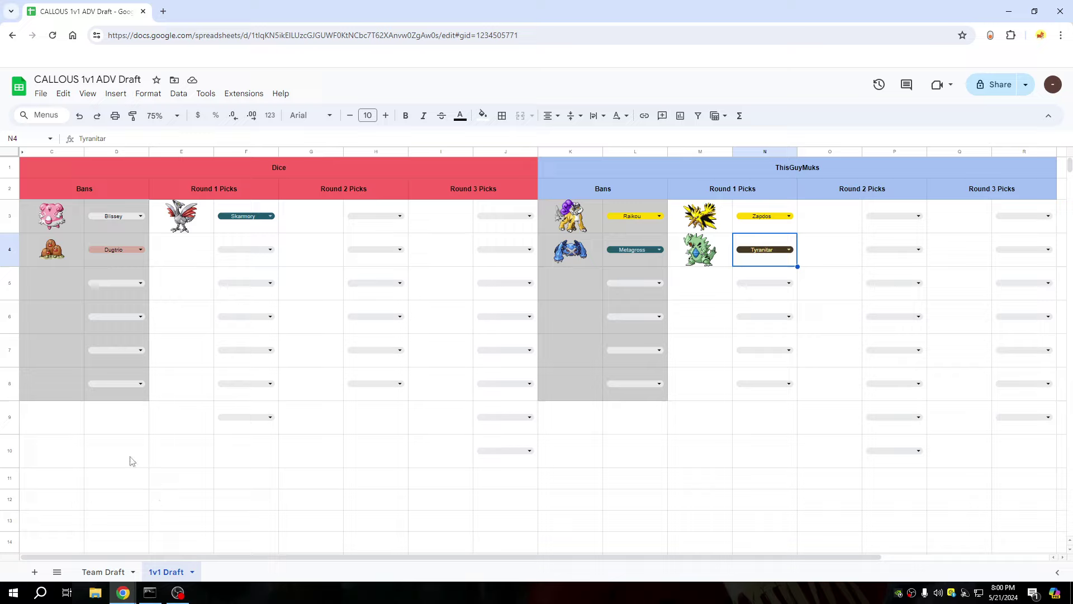
Add Celebi in F4 and Swampert in F5 as the red player's Round 1 picks.
click(255, 252)
text(c)
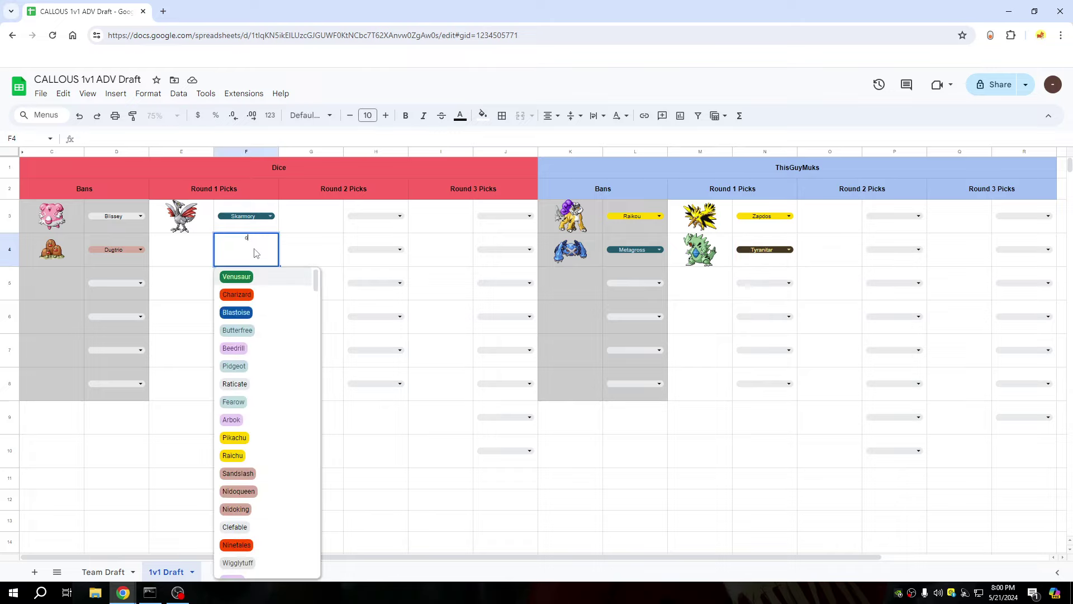
text(el)
click(237, 277)
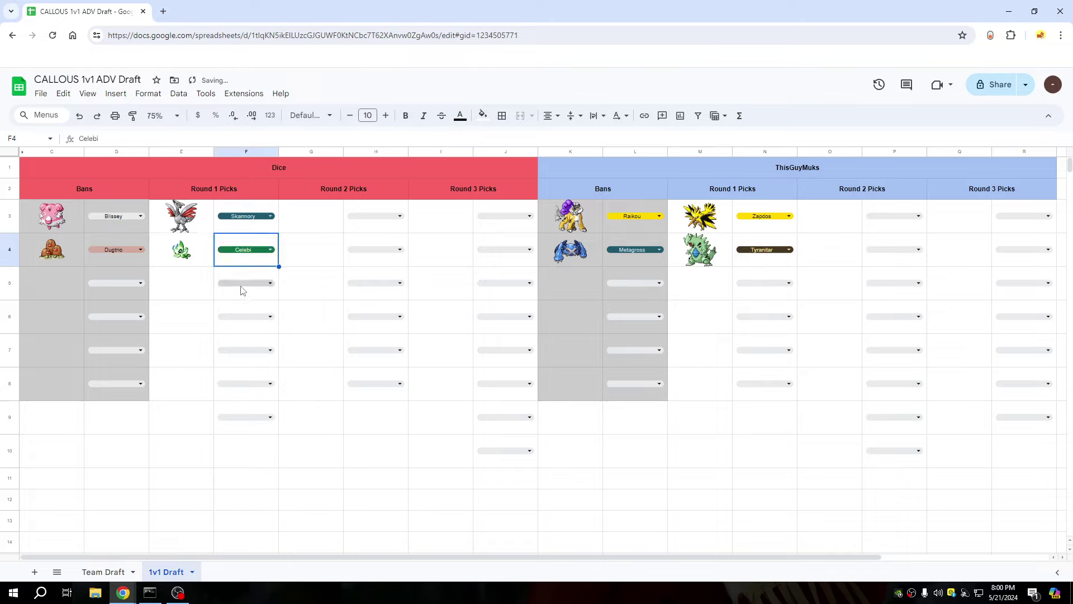
click(242, 284)
text(sw)
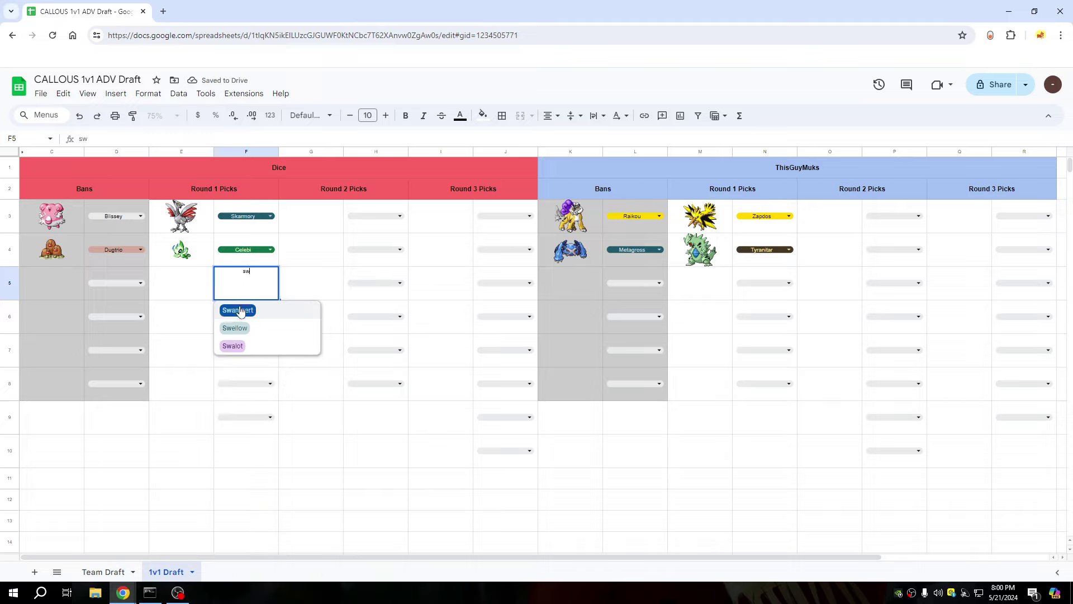
click(238, 311)
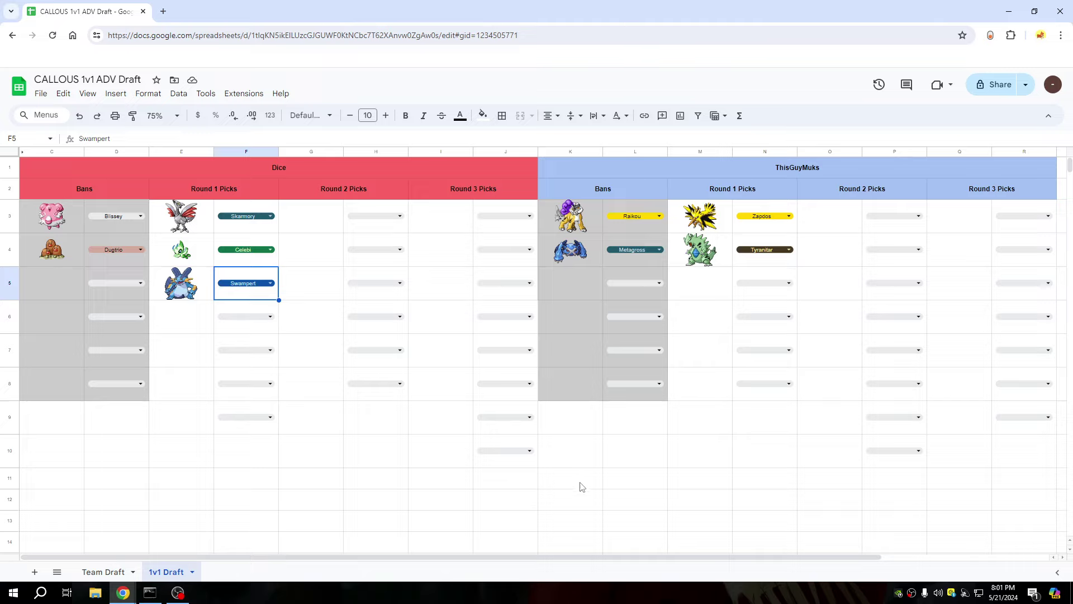
Add Snorlax in N5 and Salamence in N6 as the blue player's Round 1 picks.
click(764, 284)
text(s)
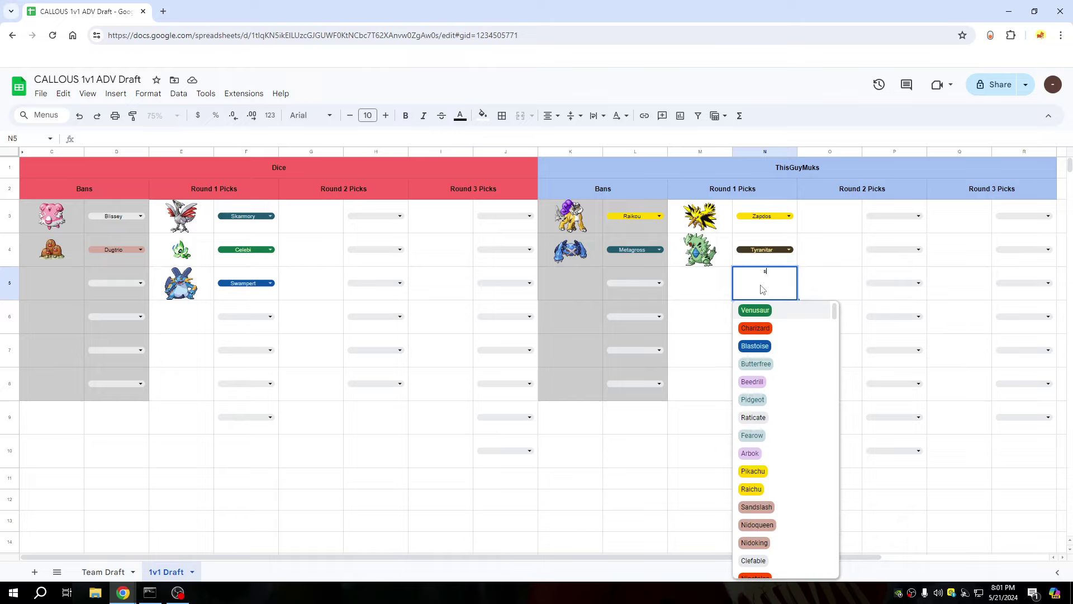
text(norl)
click(751, 311)
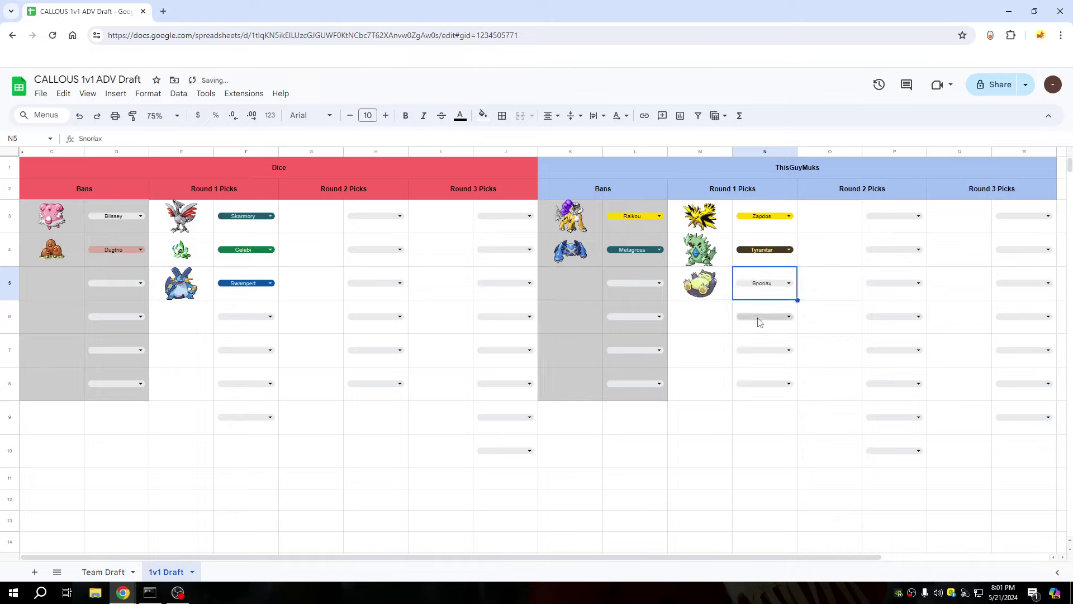
click(761, 317)
text(sa)
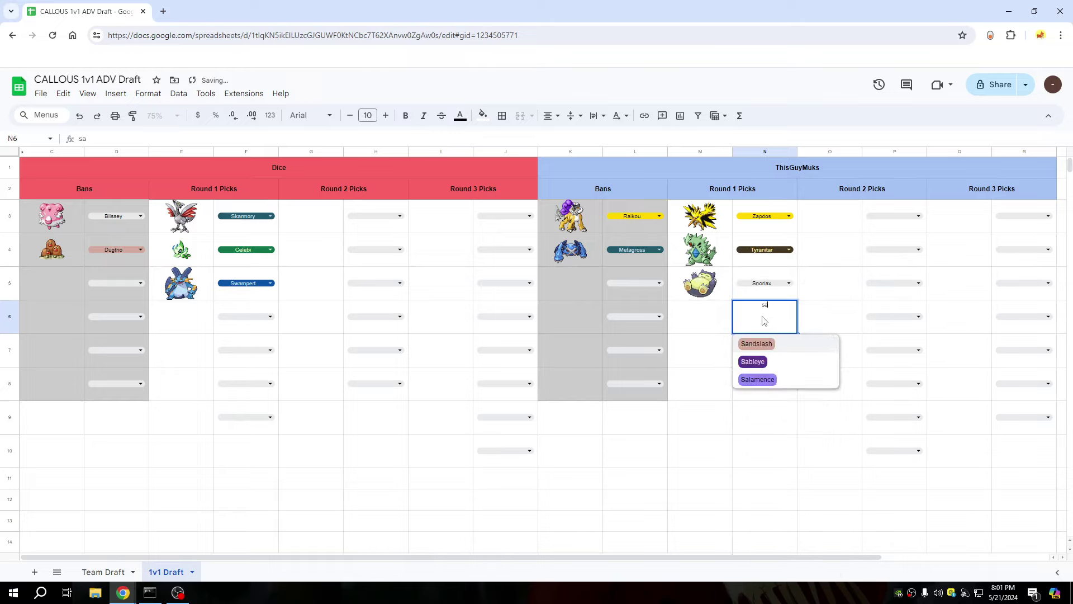
click(752, 379)
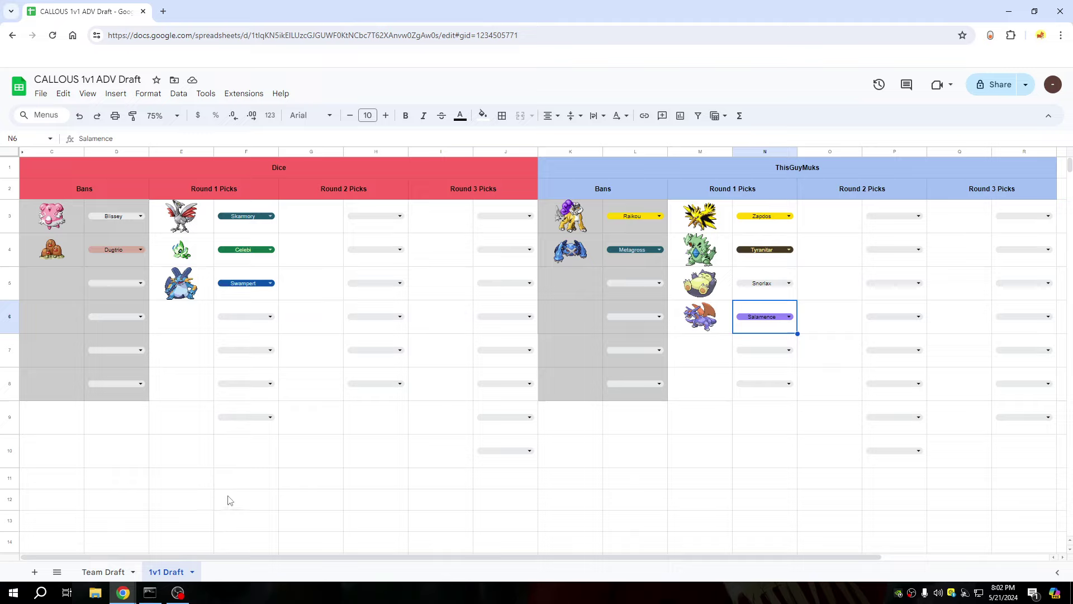
Add Gengar in F6 and Aerodactyl in F7 to the red player's Round 1 picks.
click(249, 316)
text(gen)
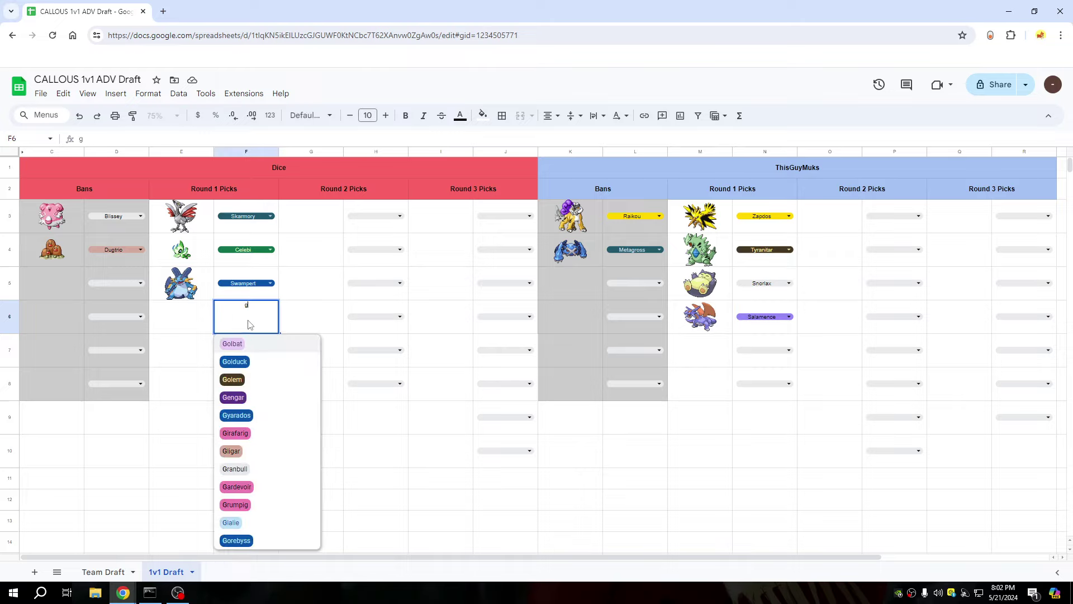
click(244, 344)
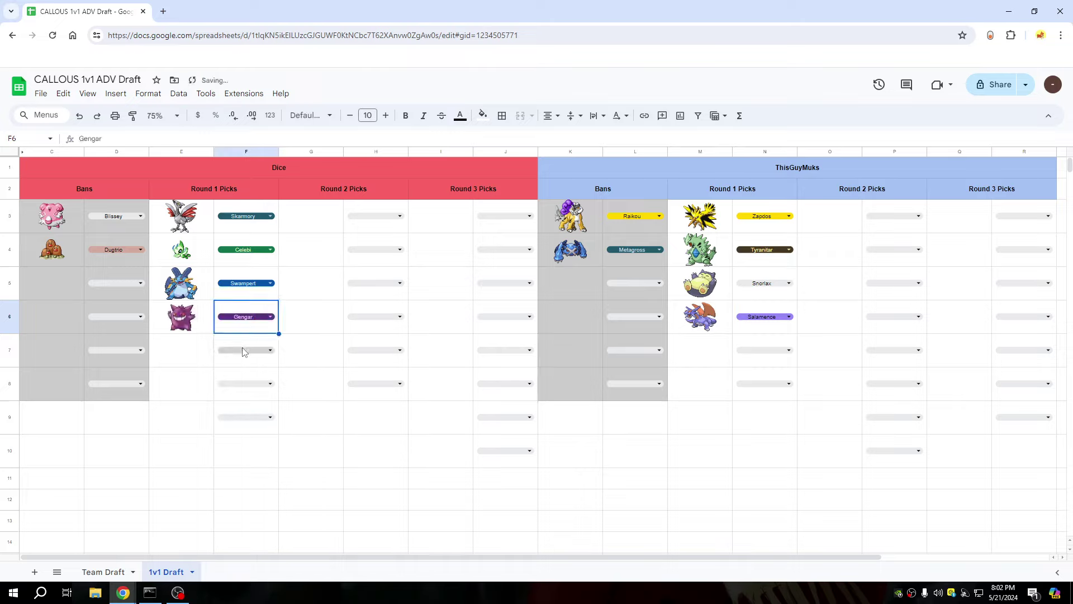
click(244, 352)
text(aer)
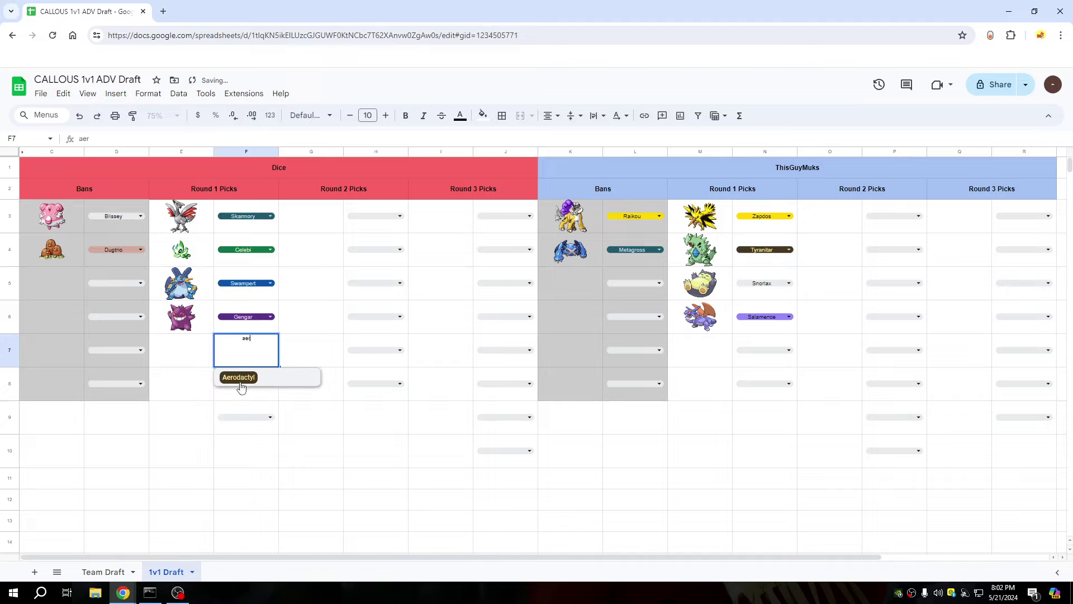
click(242, 377)
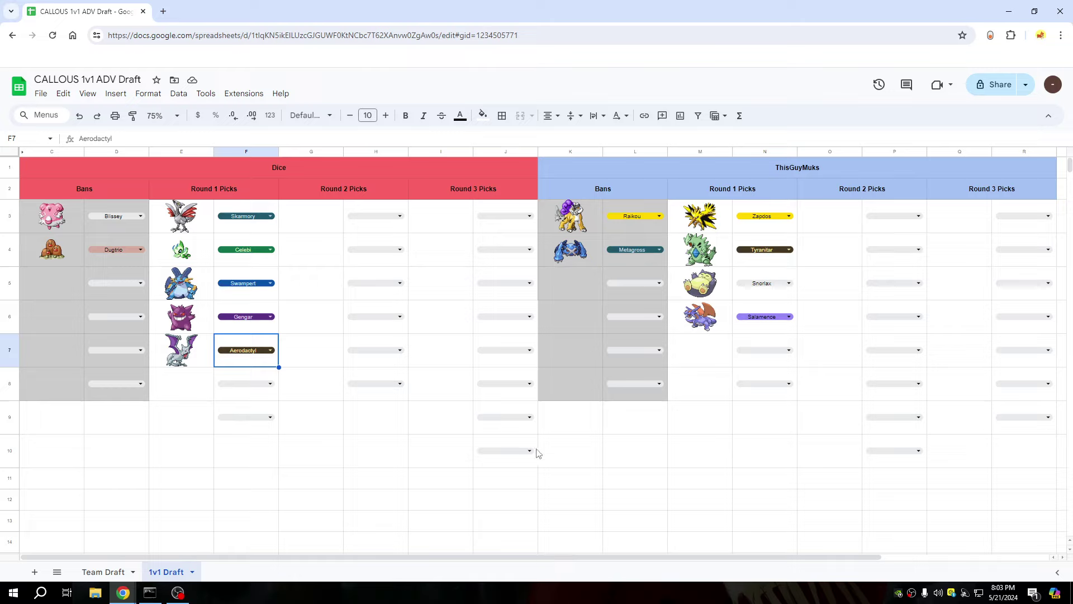
Add Starmie in N7 and Forretress in N8 to the blue player's Round 1 picks.
click(760, 354)
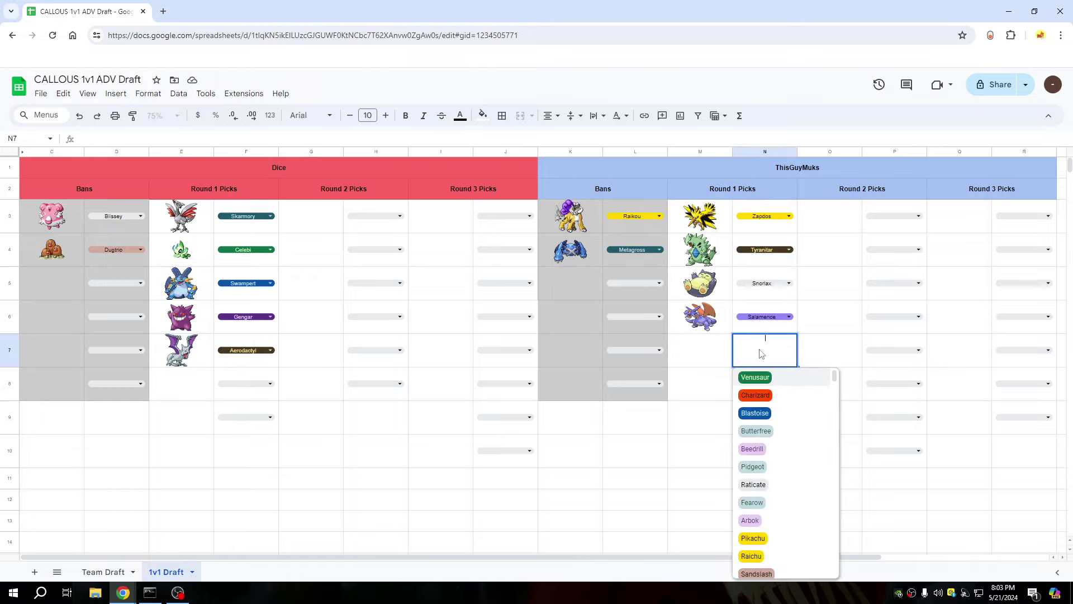
text(star)
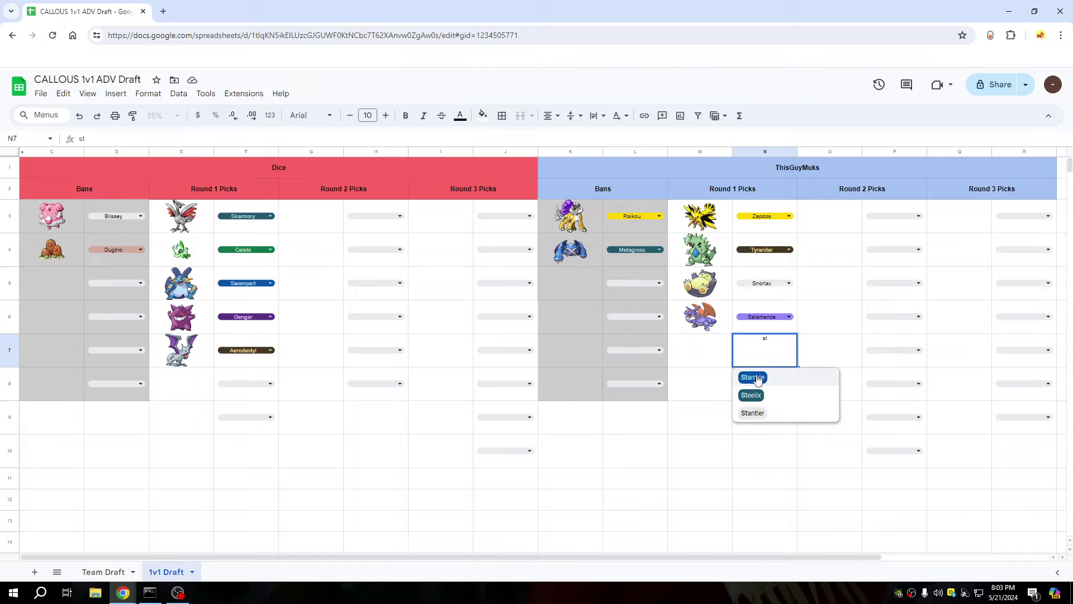
click(758, 383)
click(757, 383)
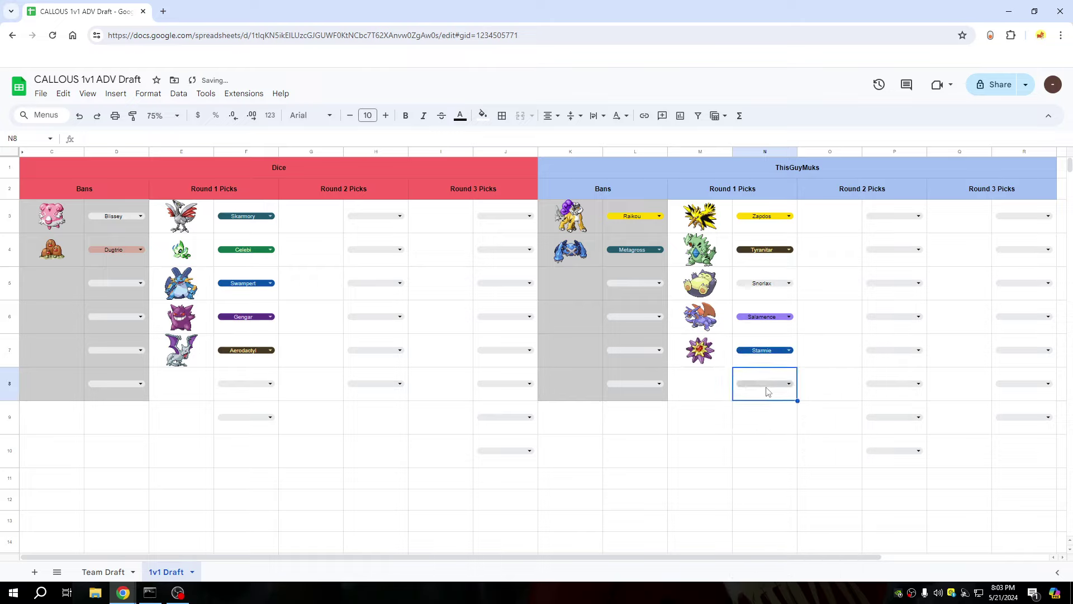
click(767, 390)
text(forr)
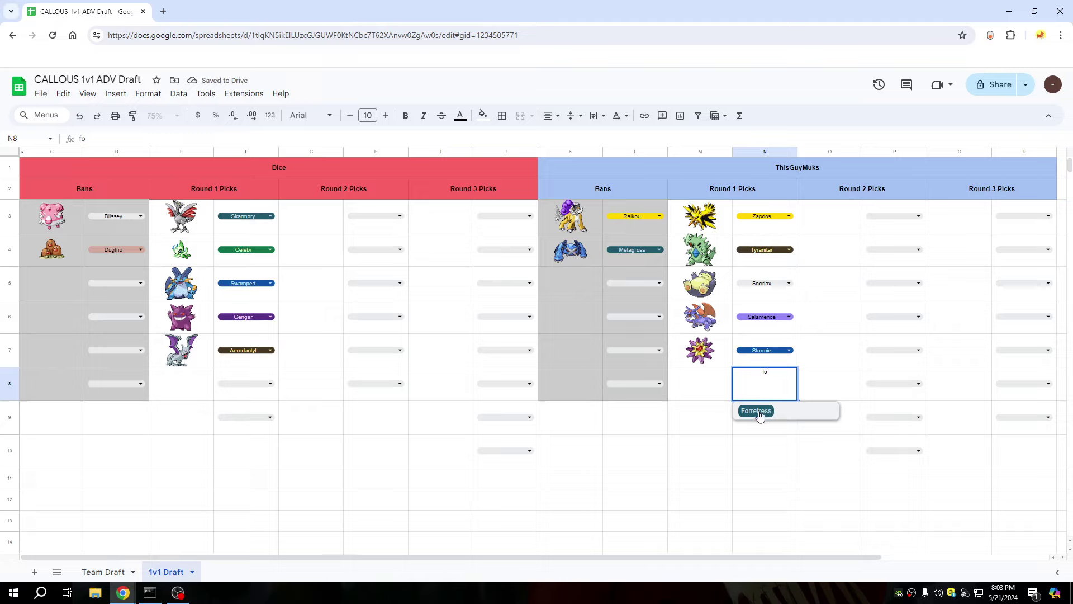
click(757, 413)
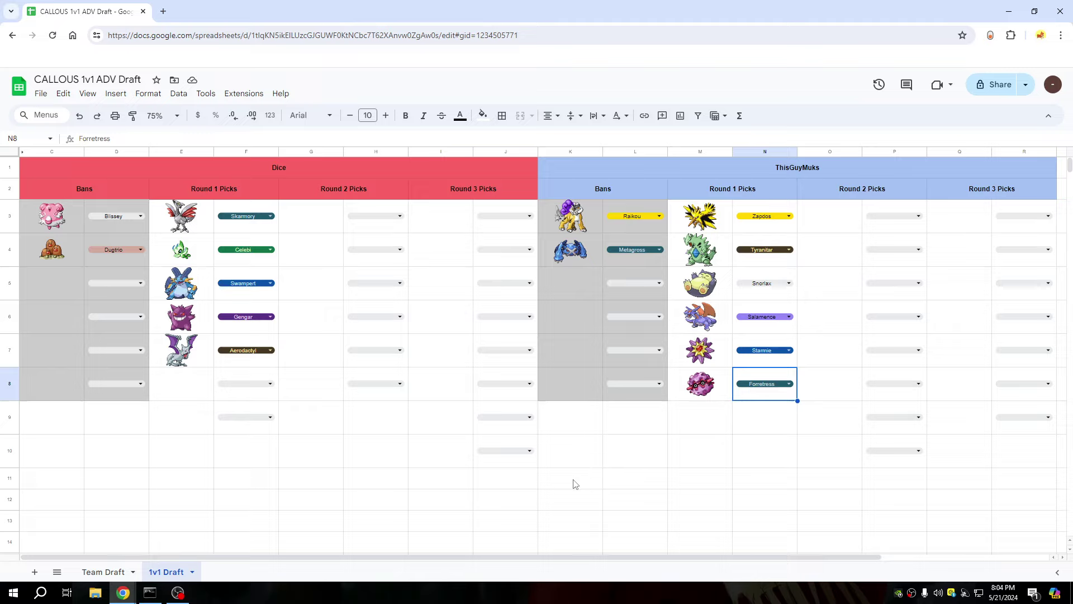
Add Charizard in F8 and Milotic in F9 to the red player's Round 1 picks.
click(244, 386)
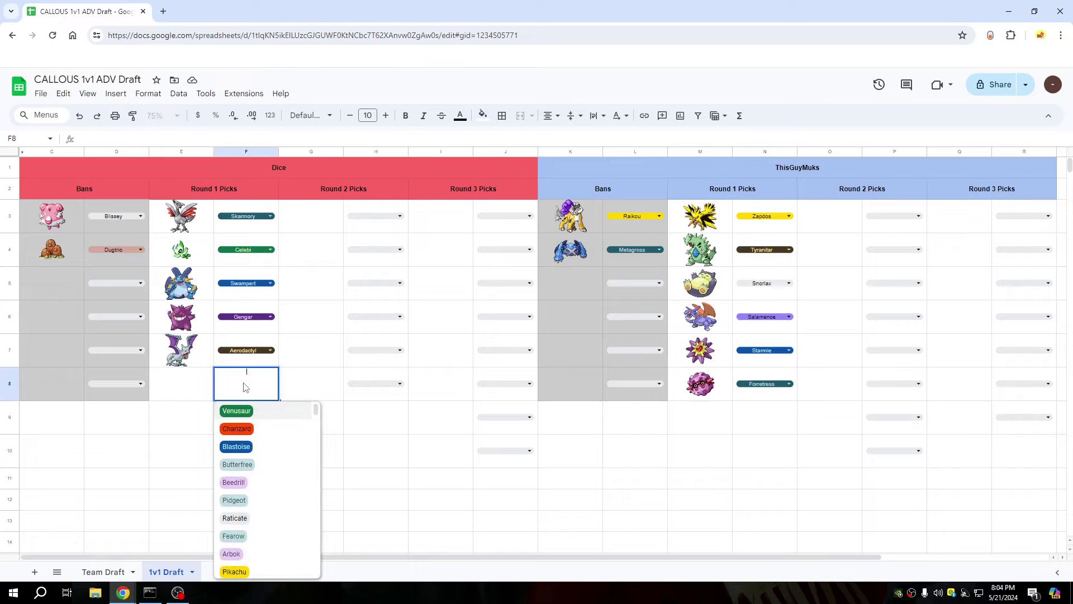
text(ch)
click(236, 410)
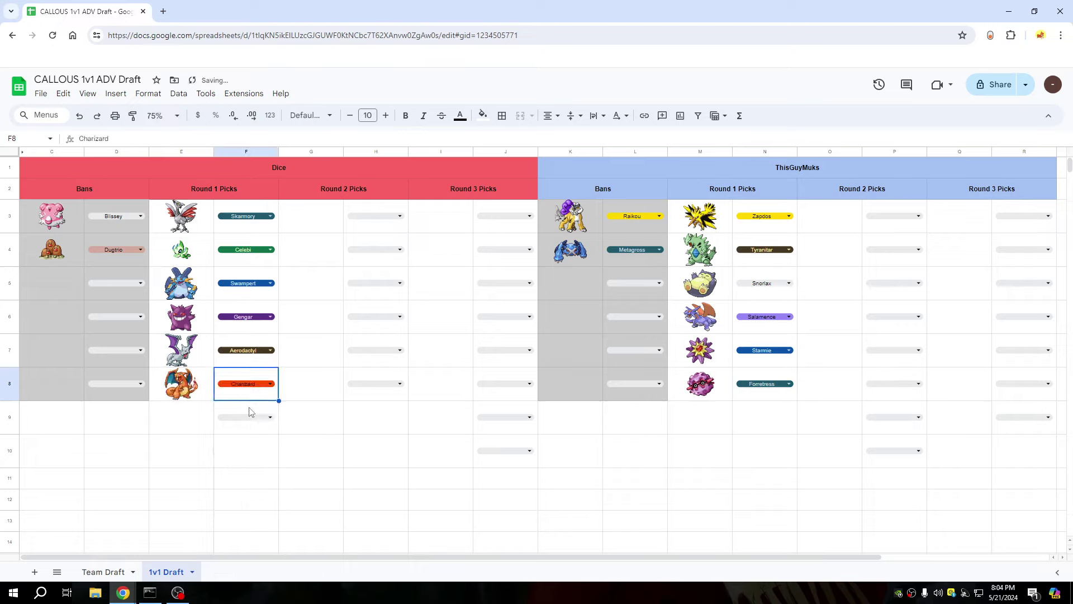
click(249, 416)
click(250, 425)
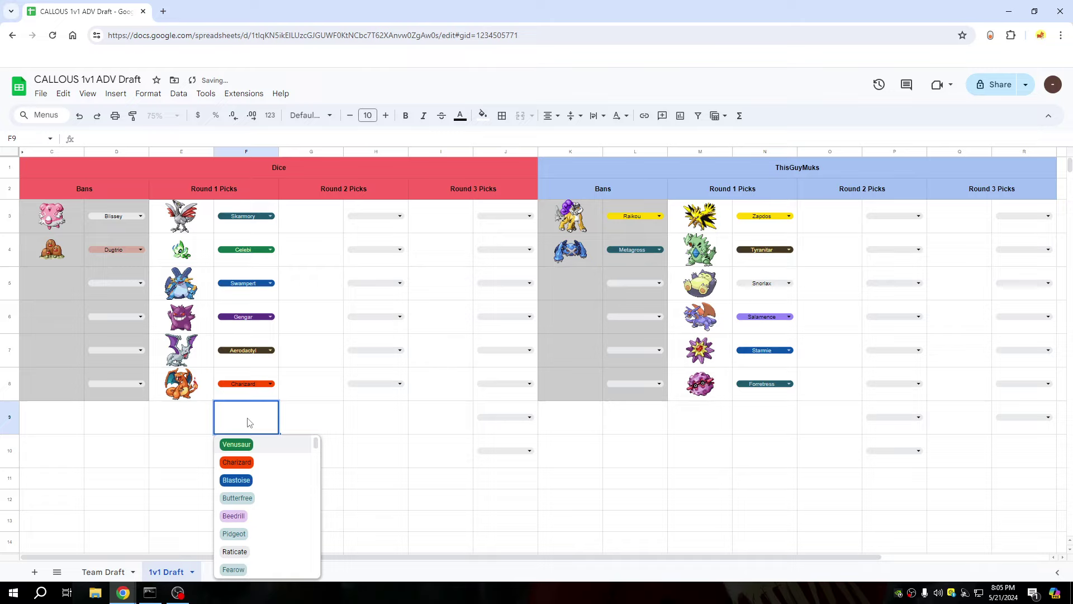
text(mi)
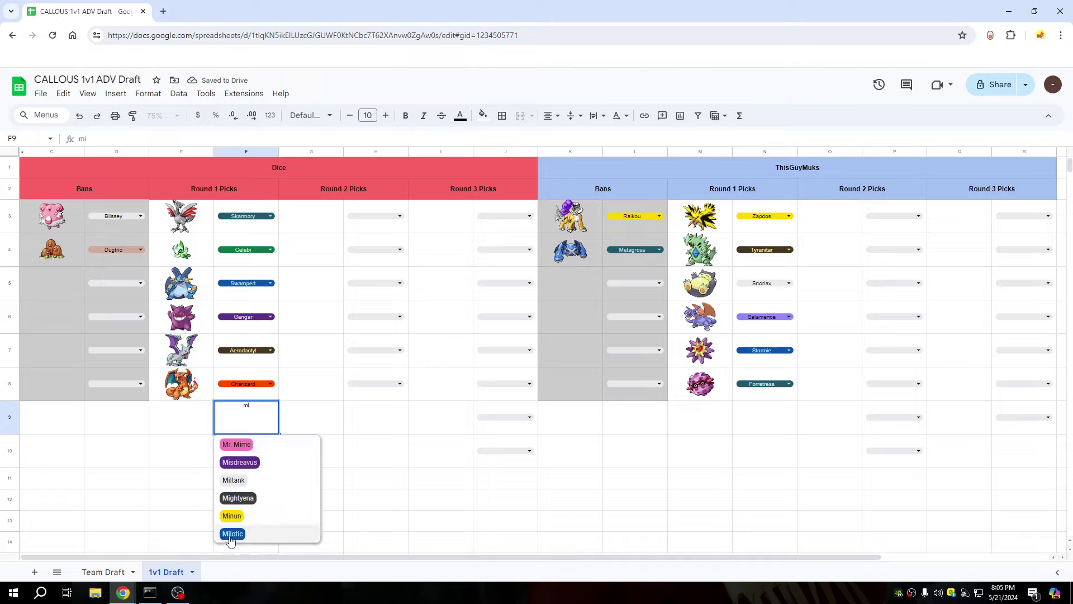
click(233, 534)
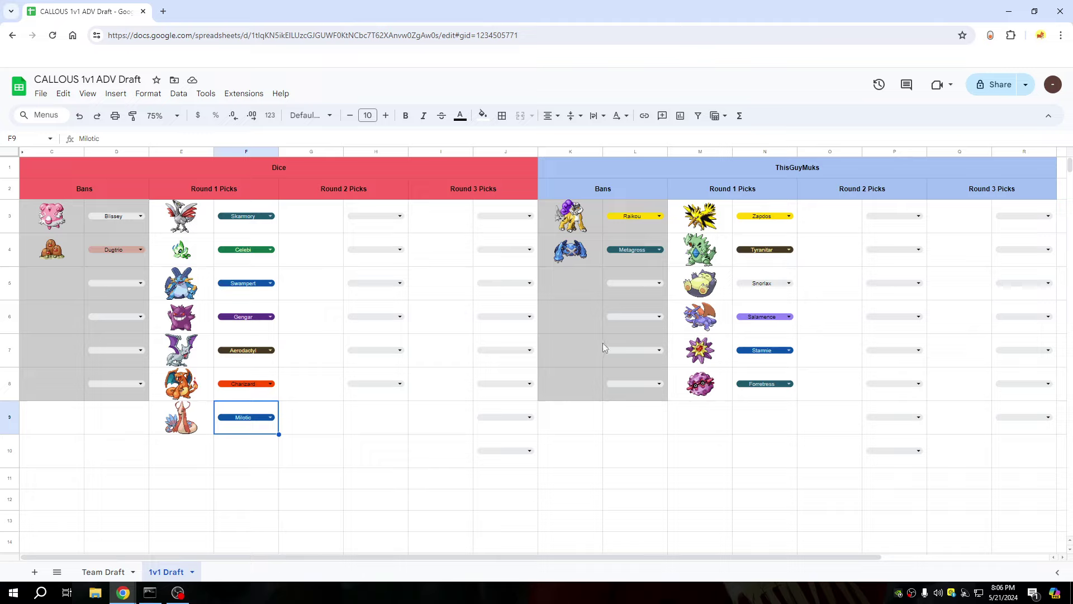
Record Vaporeon in L5 as the blue player's third ban and Cloyster in D5 as the red player's.
click(637, 282)
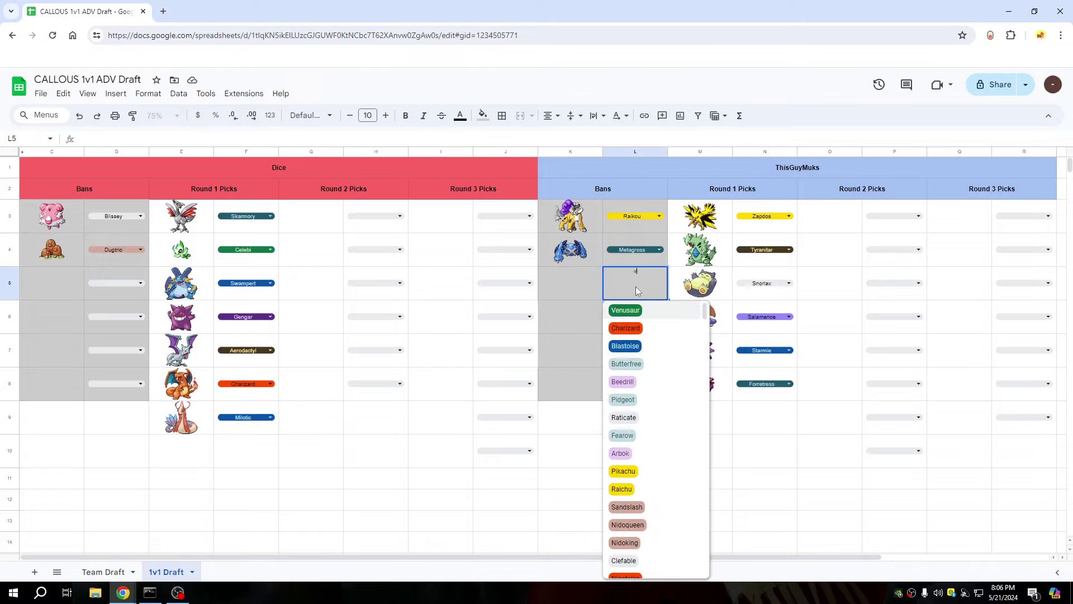
text(v)
click(622, 381)
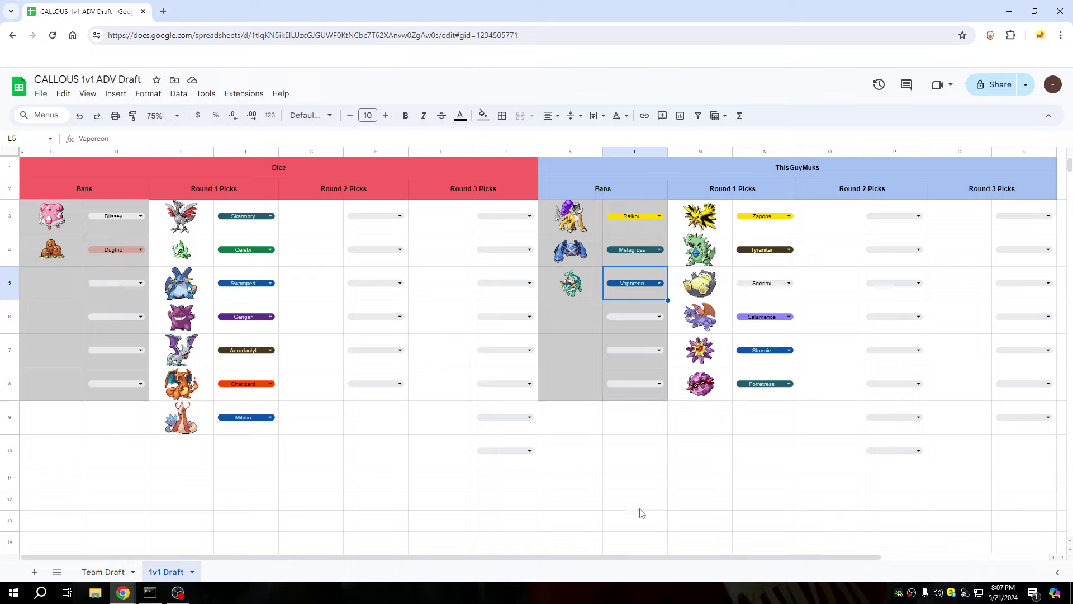
double_click(112, 283)
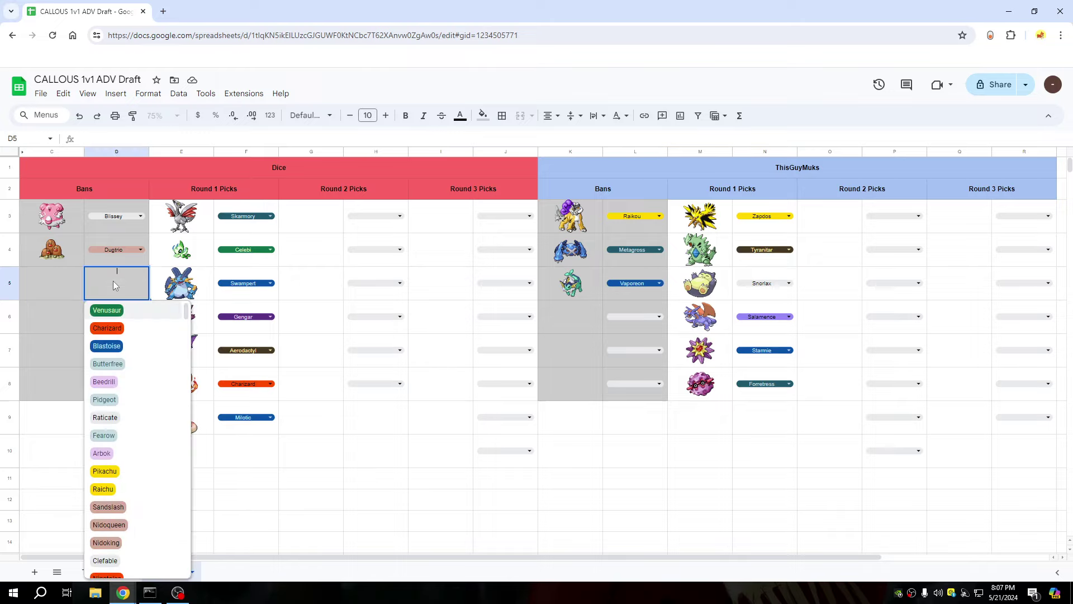
text(clo)
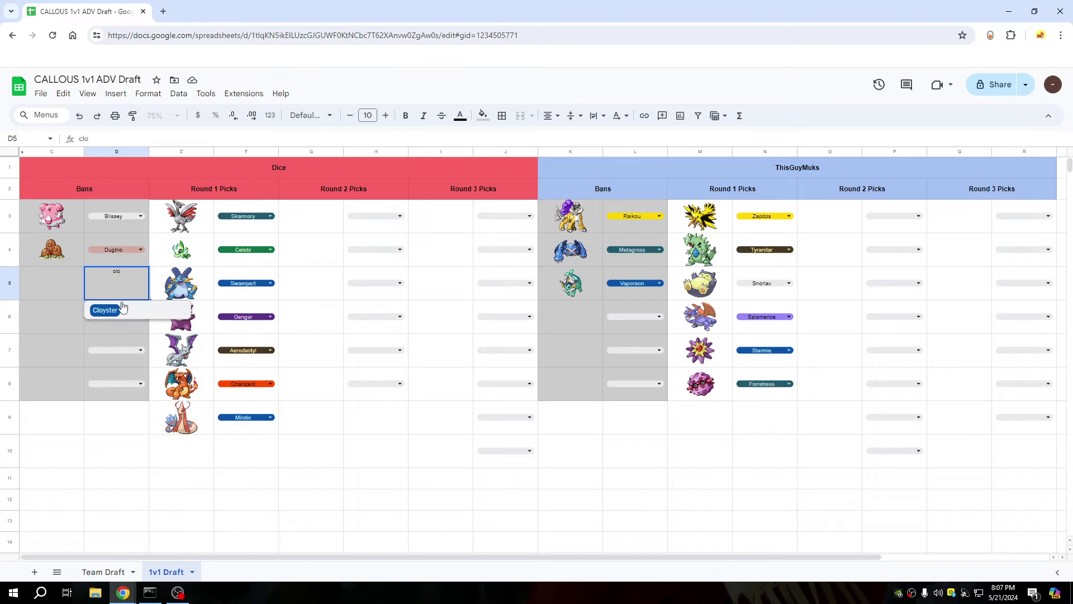
click(107, 311)
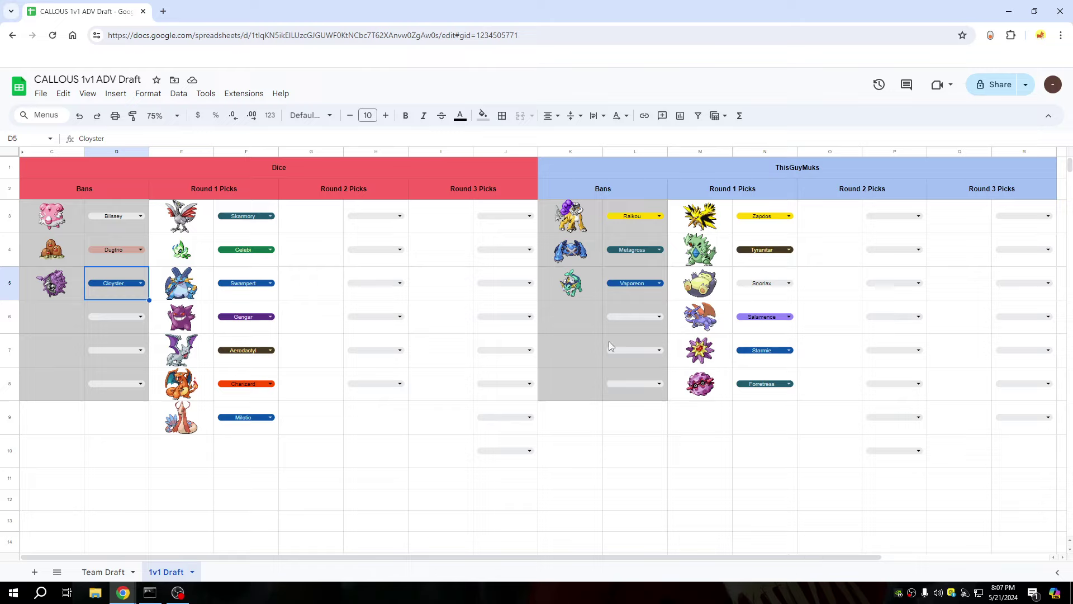
Record Medicham in L6 as the blue player's fourth ban and Smeargle in D6 as the red player's.
click(636, 322)
text(med)
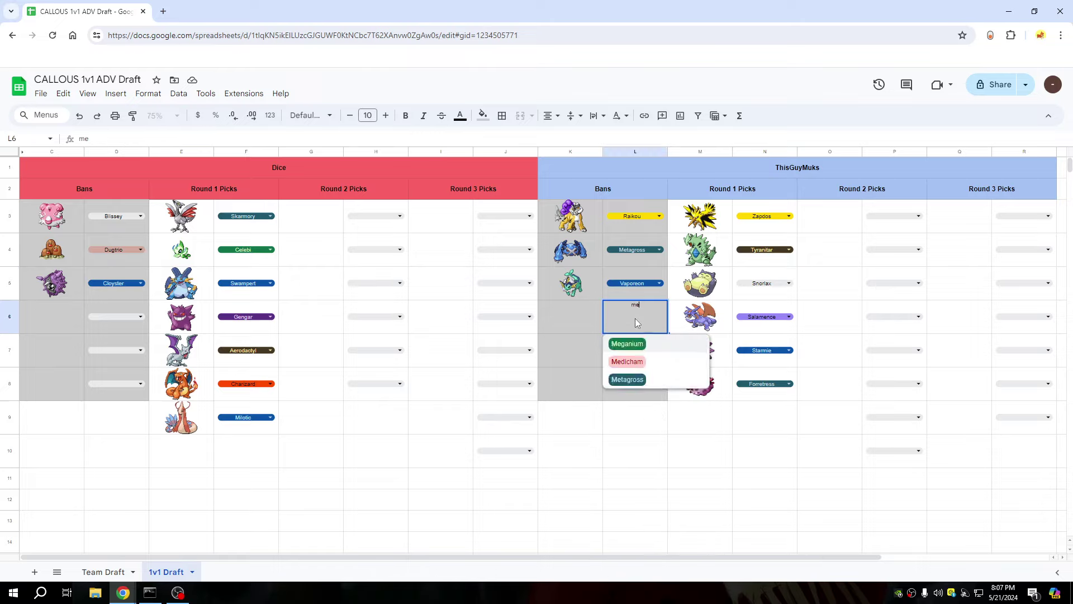
click(625, 344)
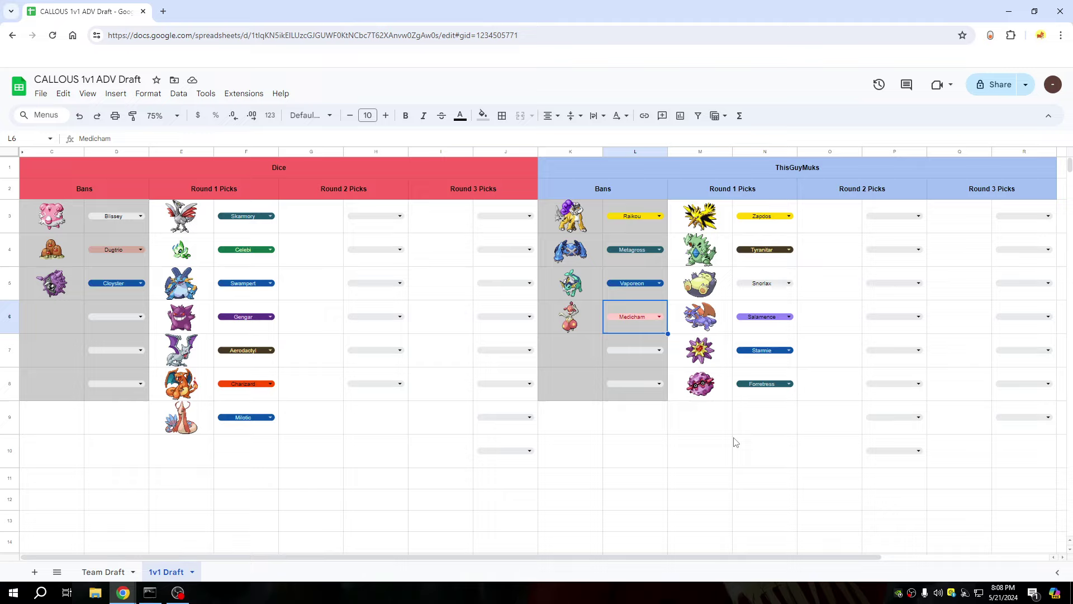
click(112, 318)
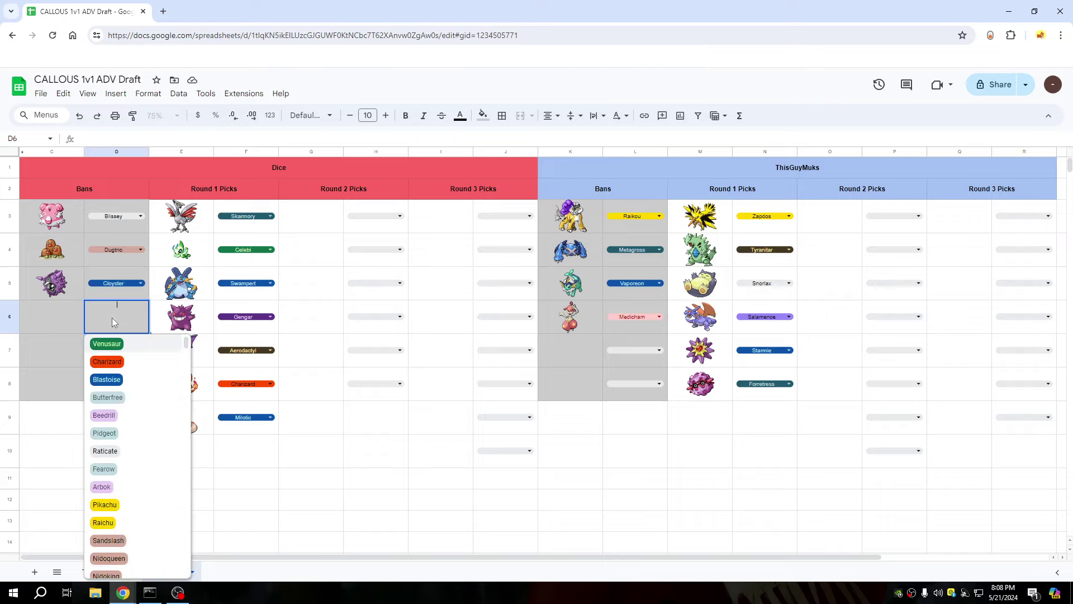
text(sme)
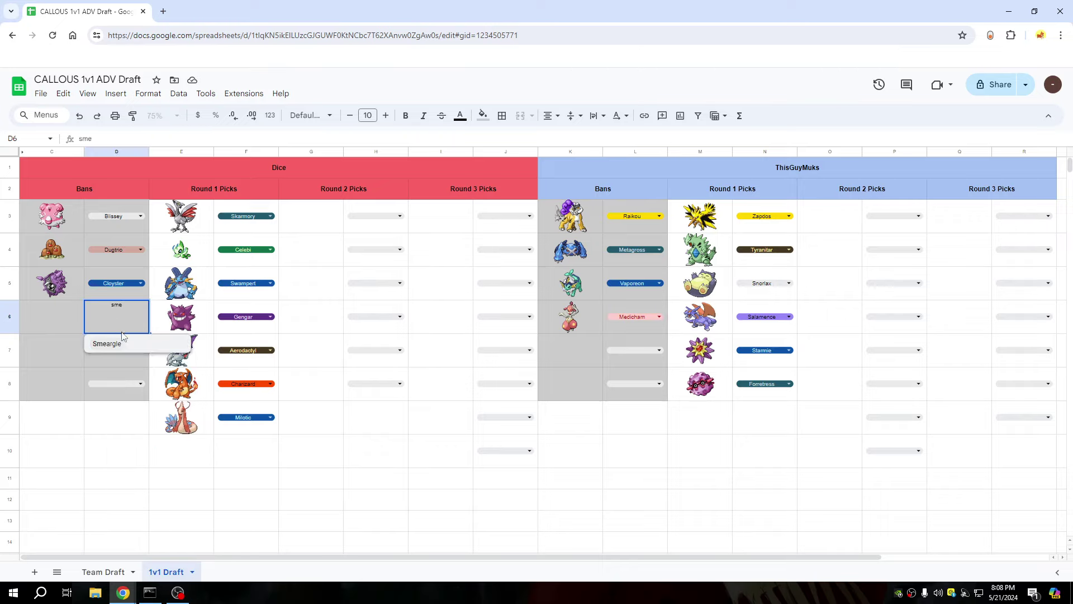
click(120, 343)
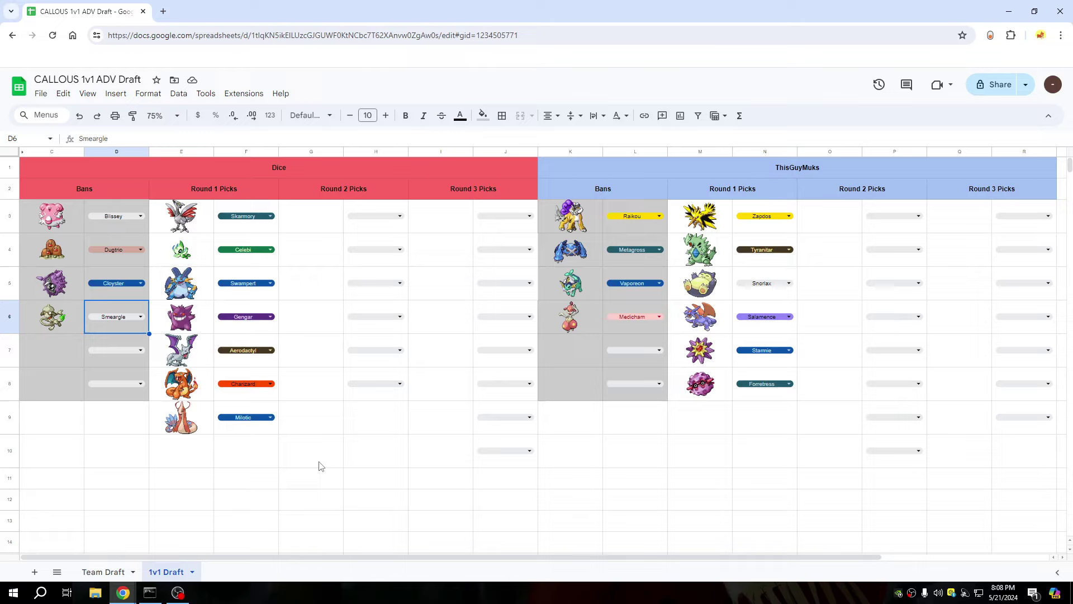
Add Registeel in P3 and Jolteon in P4 as the blue player's first Round 2 picks.
click(903, 222)
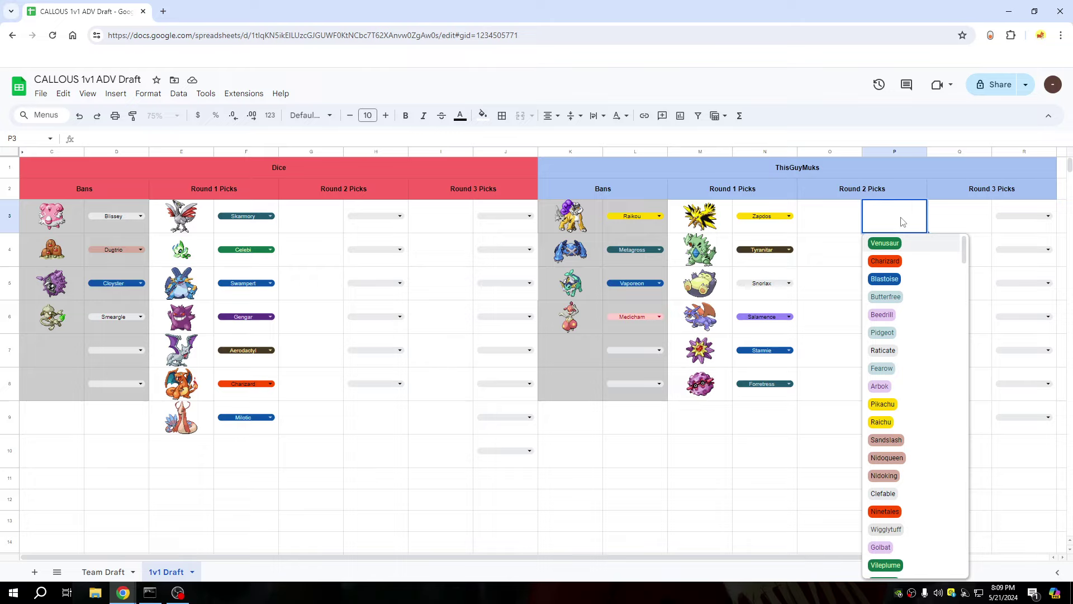
text(reg)
click(886, 296)
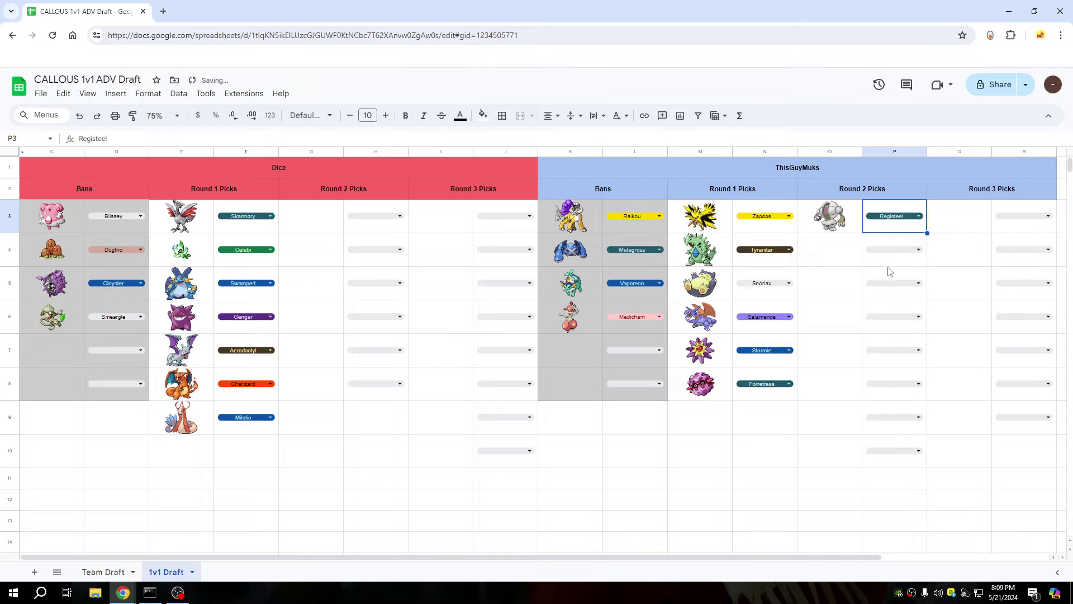
click(896, 258)
click(898, 251)
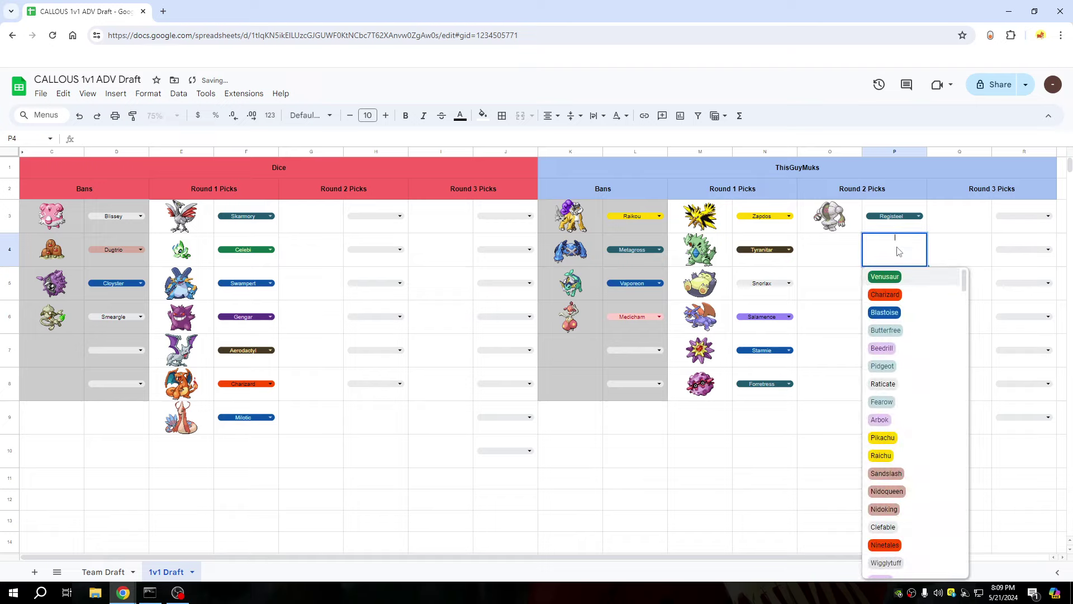
text(jol)
click(889, 279)
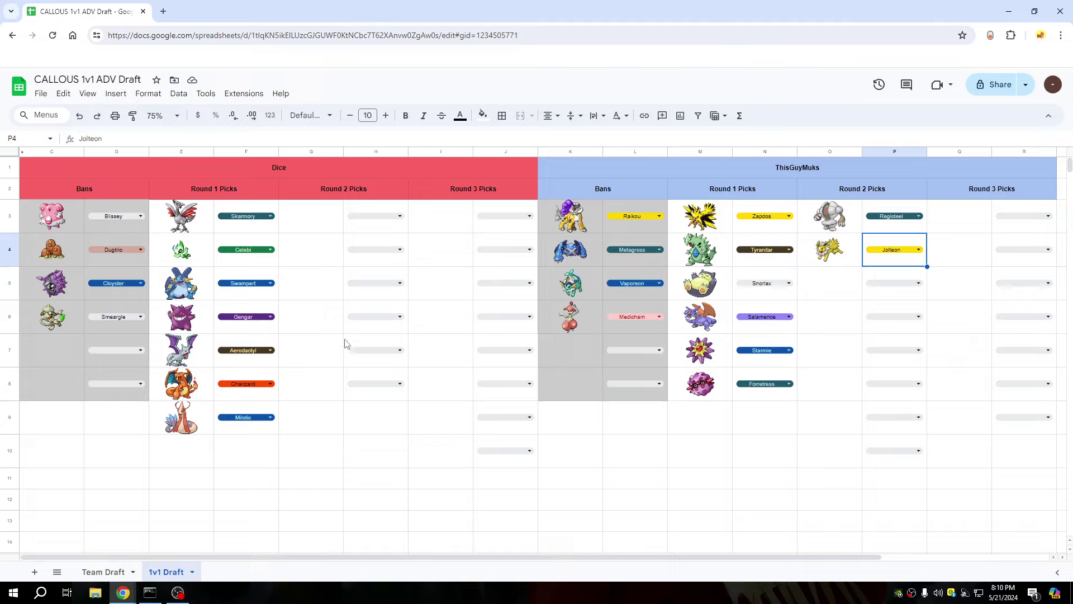
Add Magneton in H3 and Claydol in H4 as the red player's first Round 2 picks.
click(375, 218)
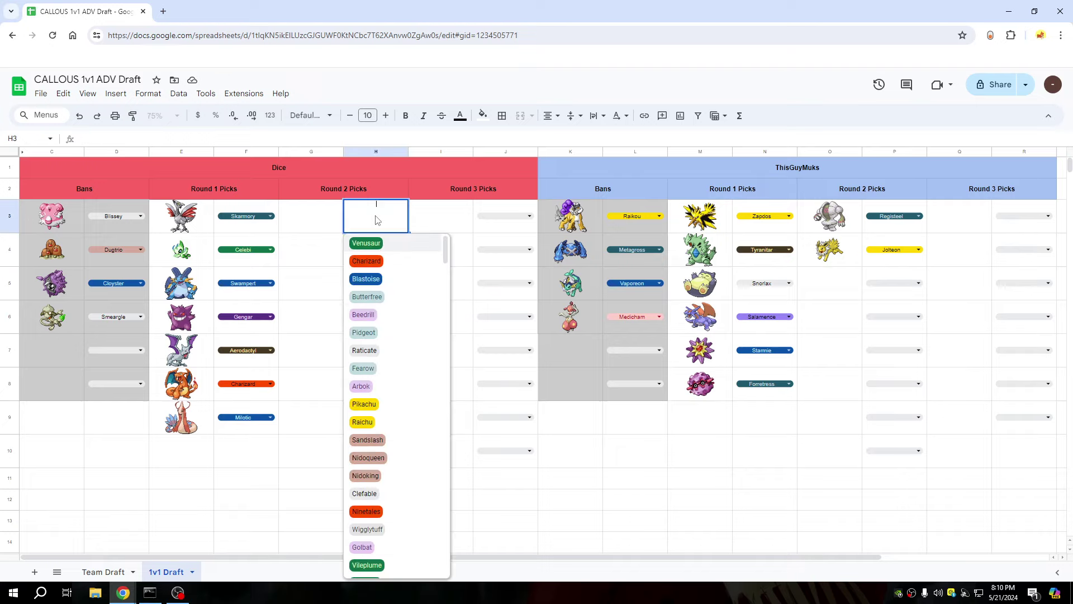
text(ma)
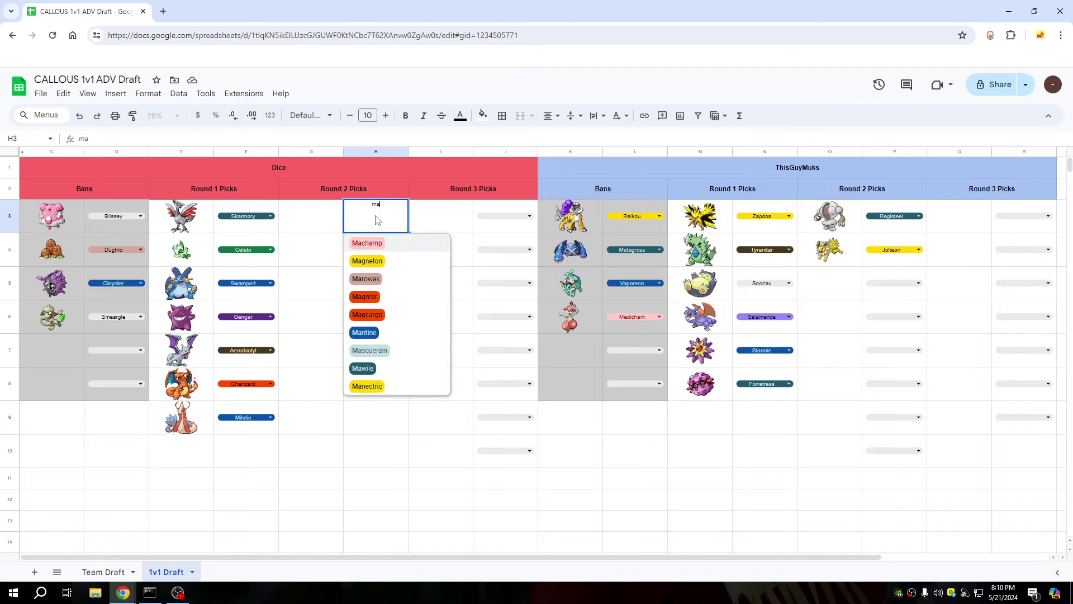
click(365, 261)
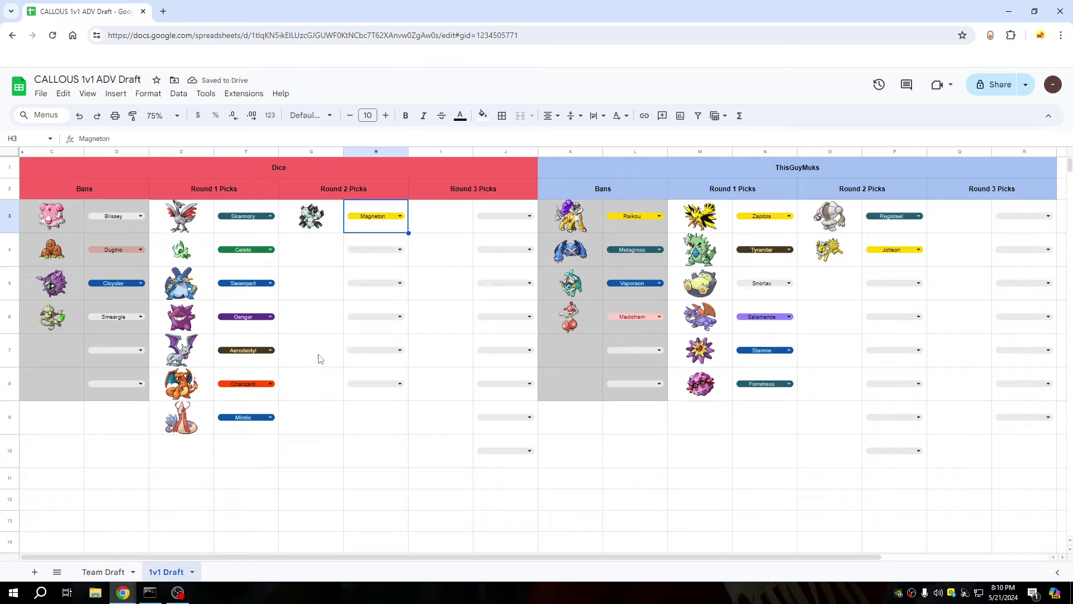
click(362, 256)
text(cl)
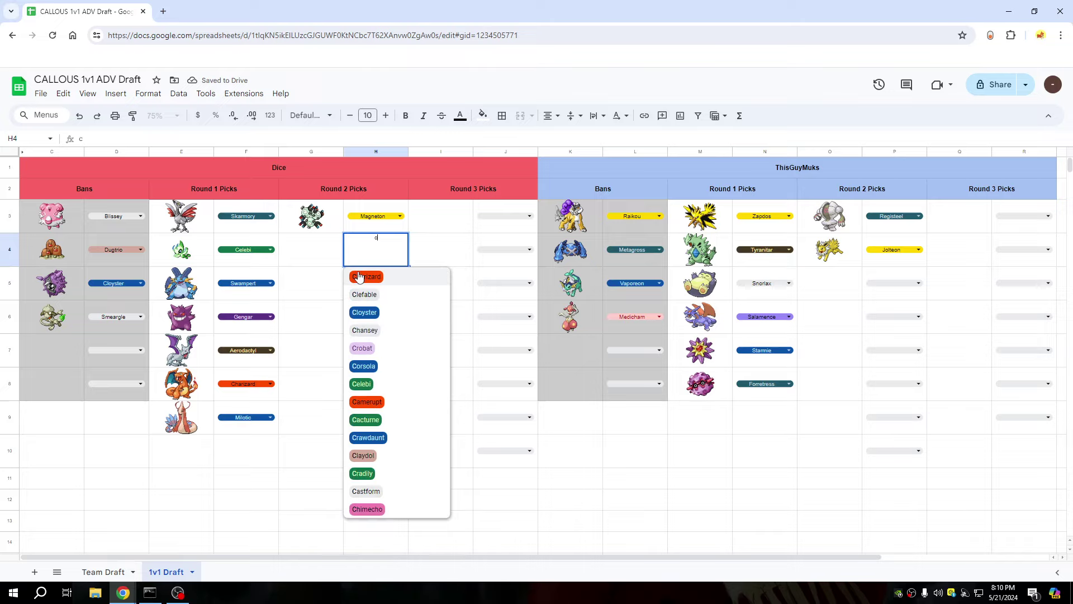
click(367, 312)
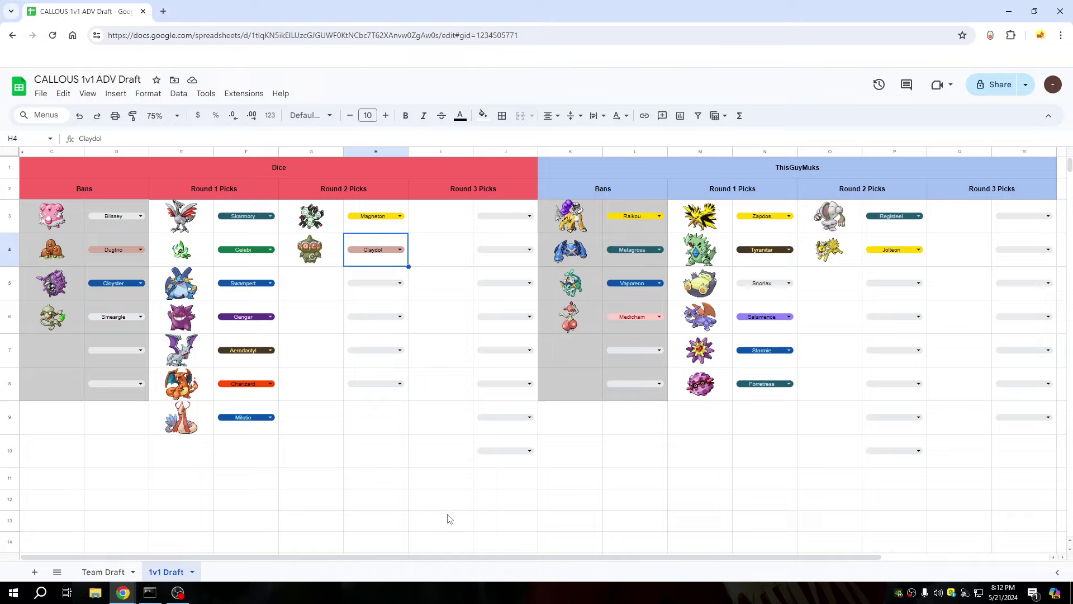
Add Hariyama in P5 and Moltres in P6 to the blue player's Round 2 picks.
click(889, 287)
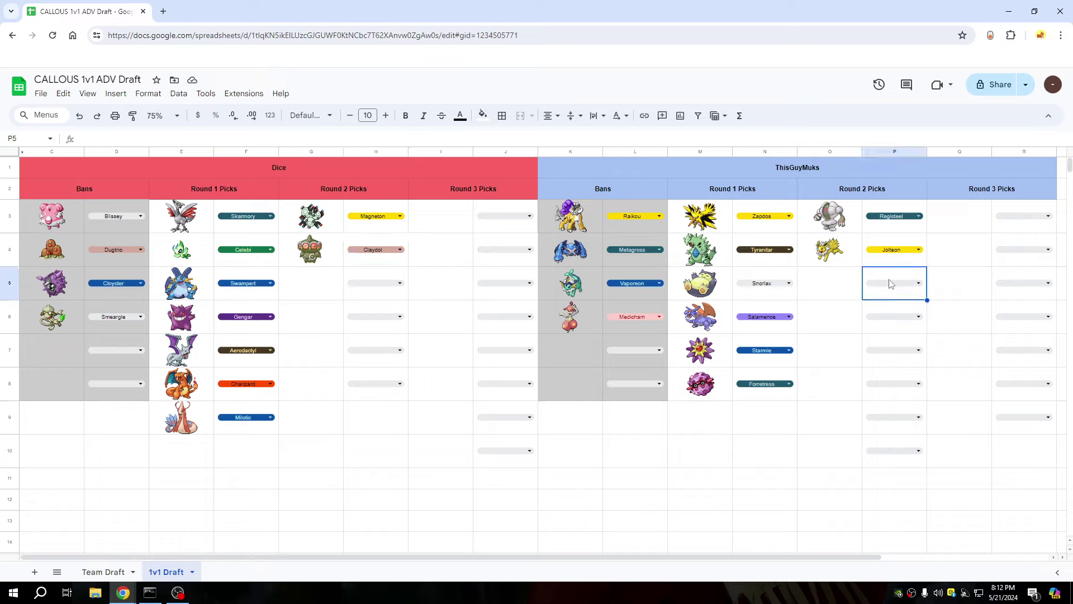
click(890, 286)
text(ha)
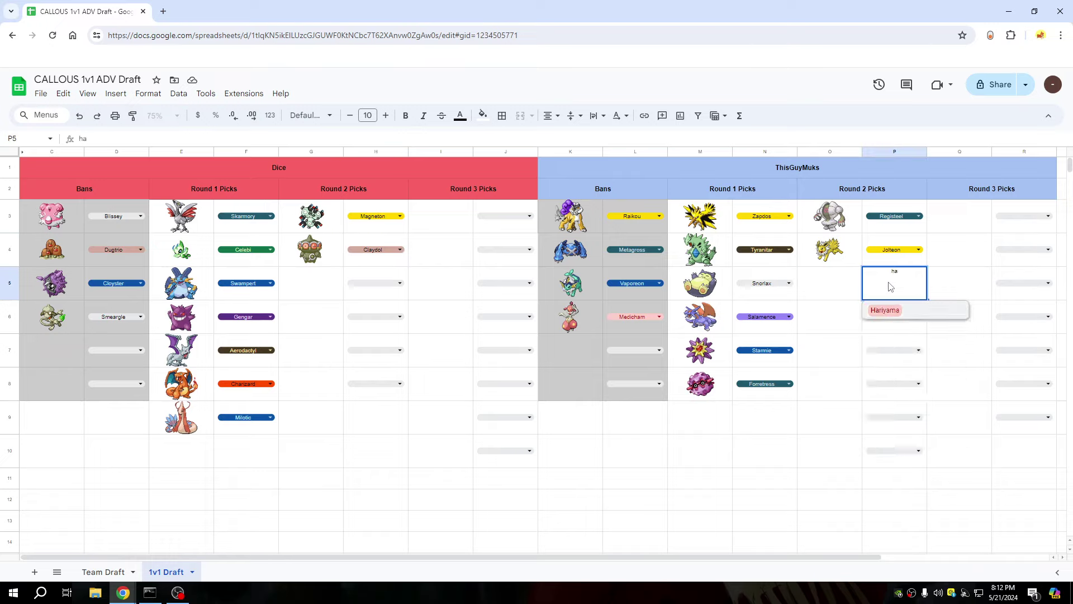
click(897, 313)
double_click(891, 321)
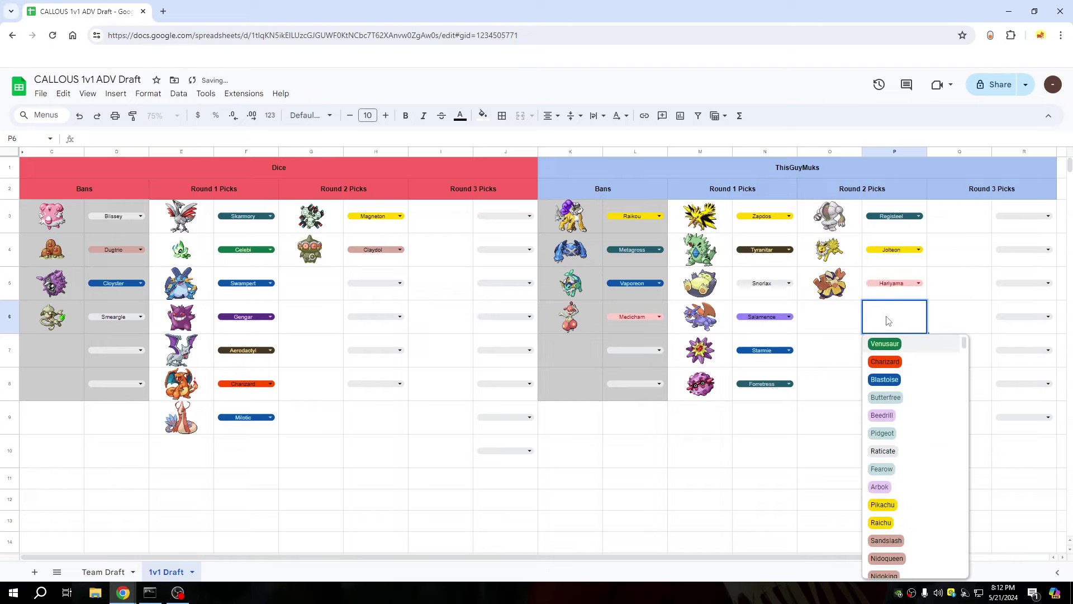
text(mol)
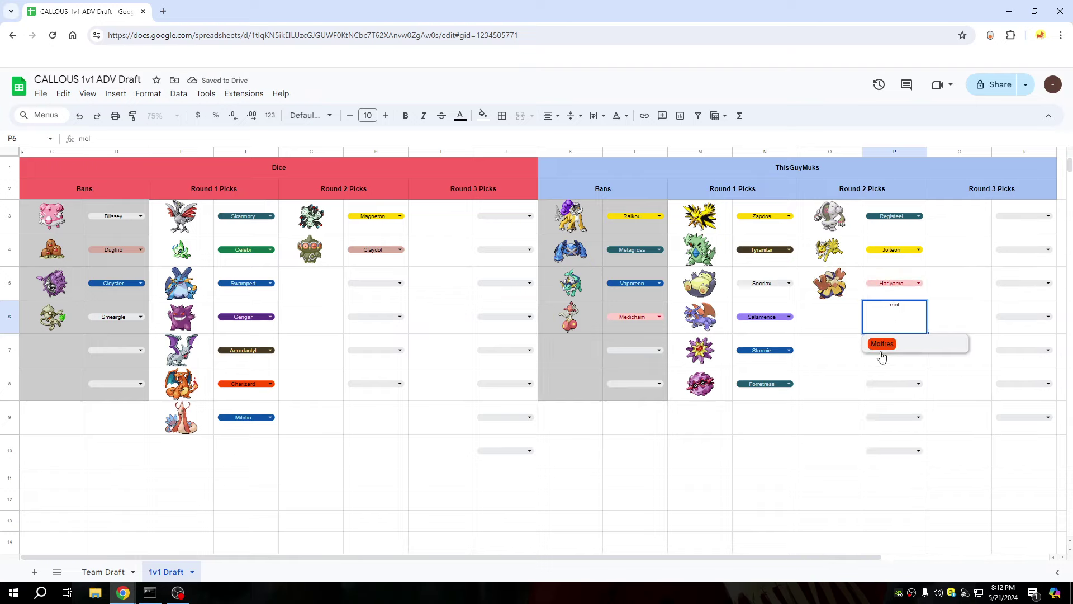
click(884, 343)
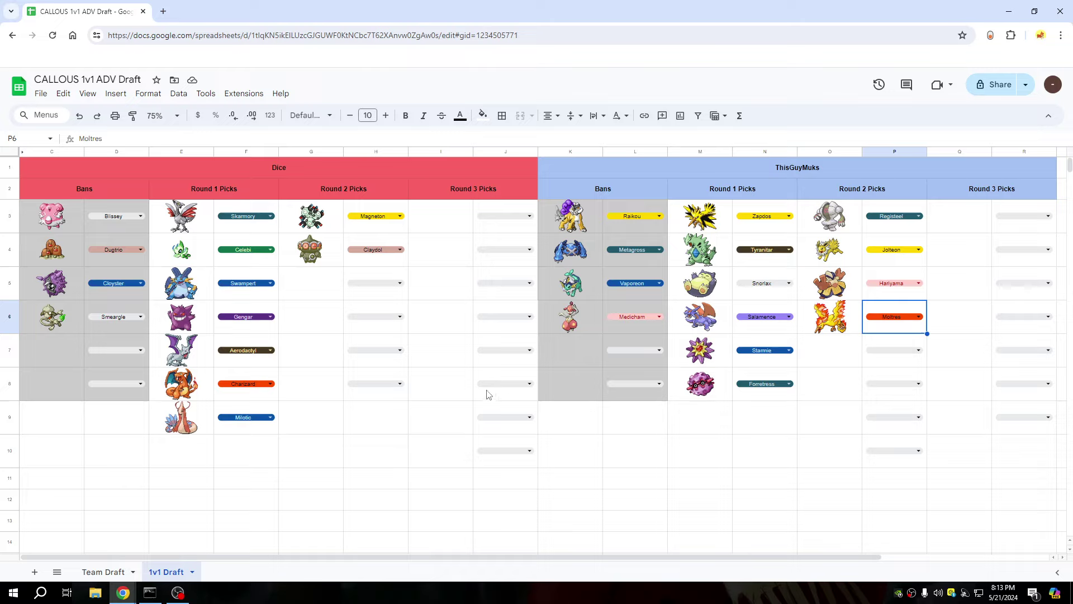
Add Gyarados in H5 and Heracross in H6 to the red player's Round 2 picks.
click(378, 288)
text(gy)
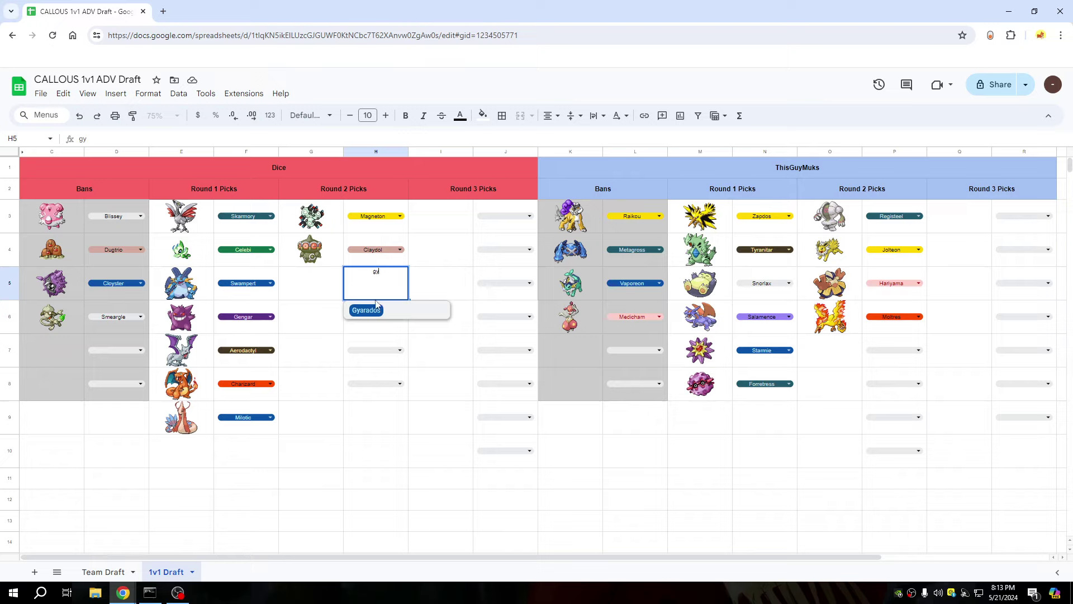
click(374, 310)
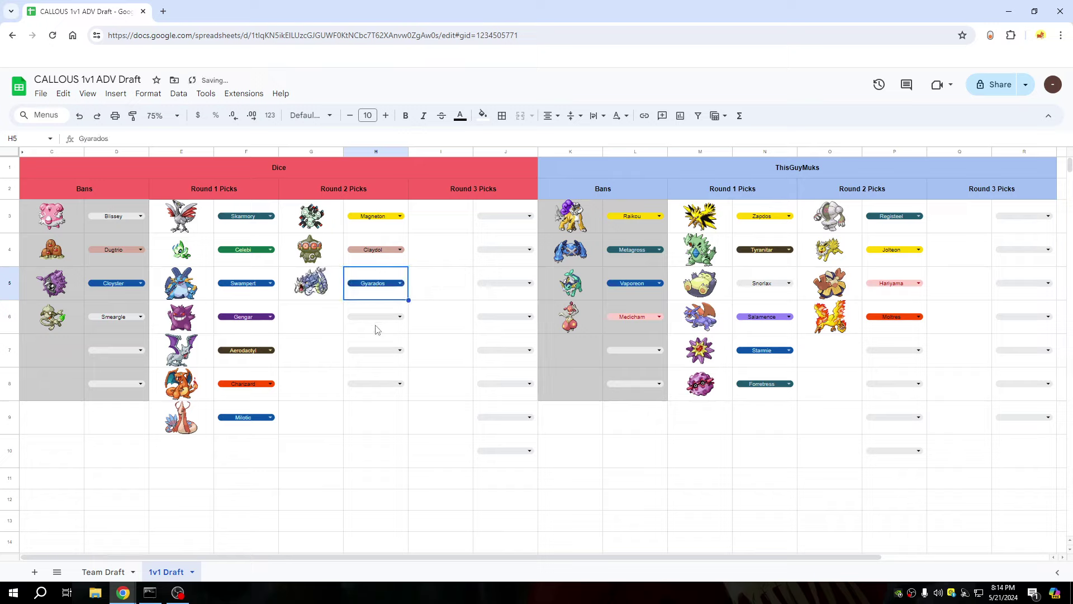
click(374, 322)
text(her)
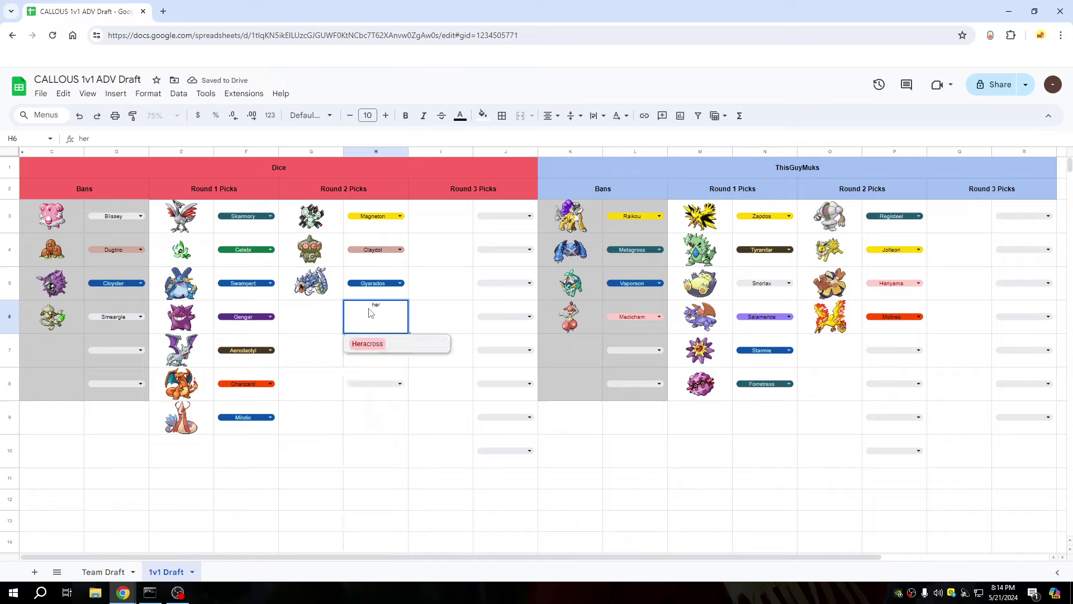
click(382, 343)
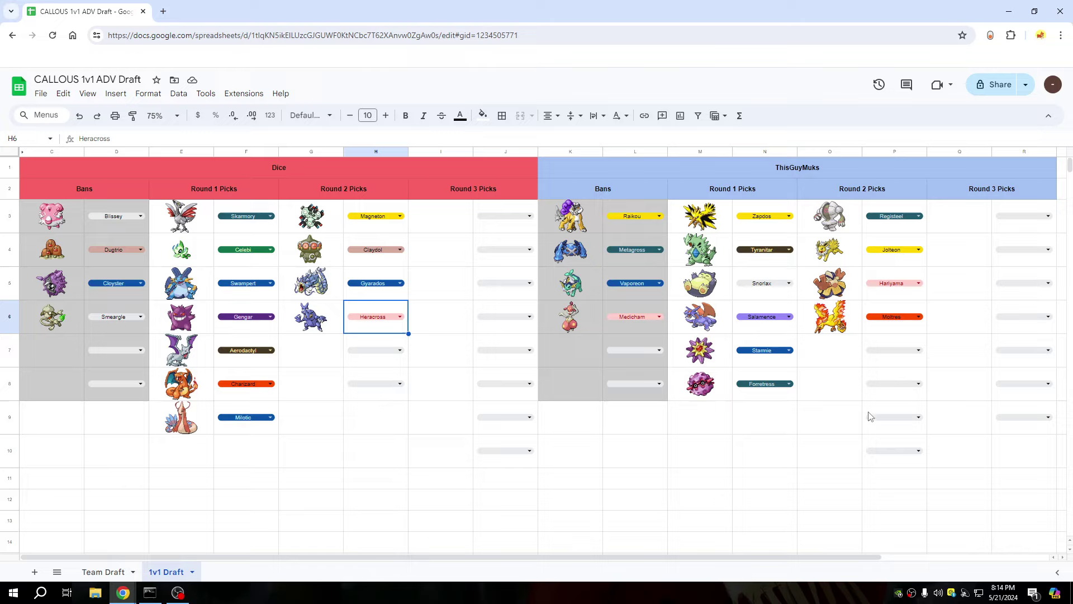
Add Flygon in P7 and Jynx in P8 to the blue player's Round 2 picks.
double_click(881, 350)
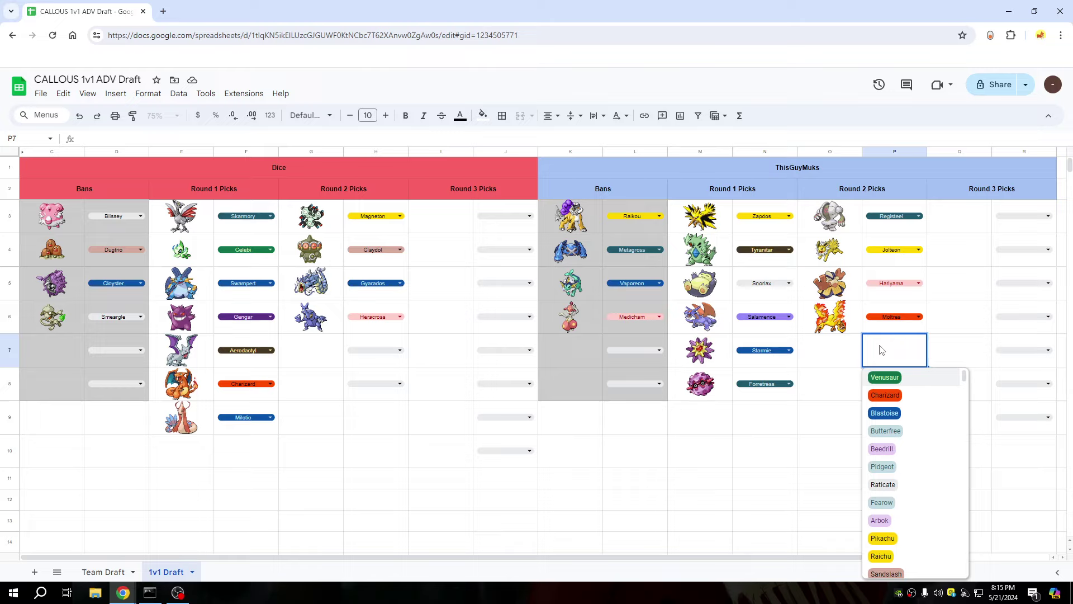
text(fly)
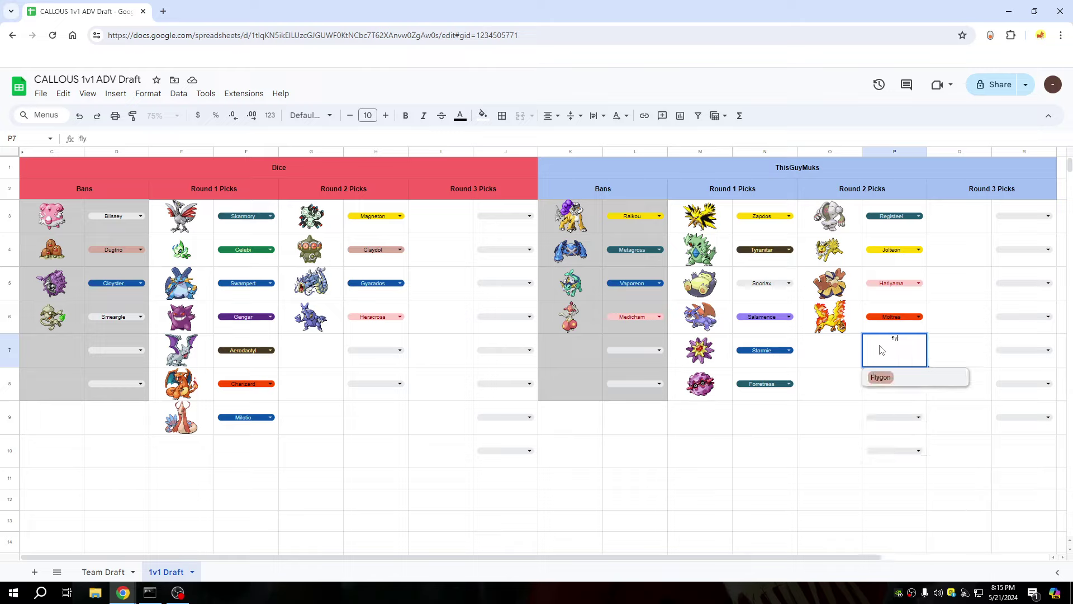
click(887, 374)
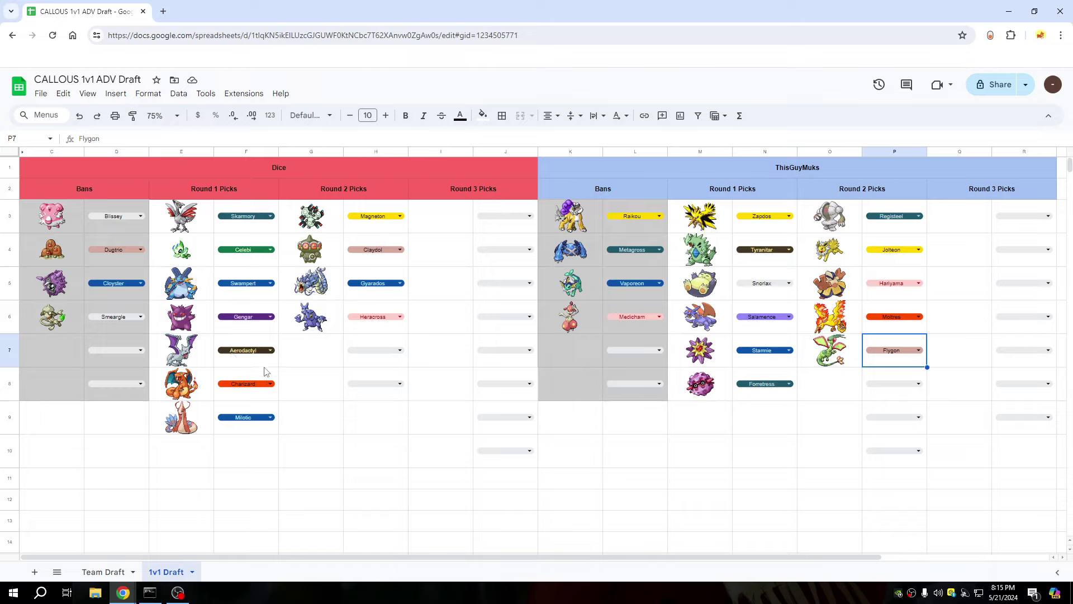
click(887, 392)
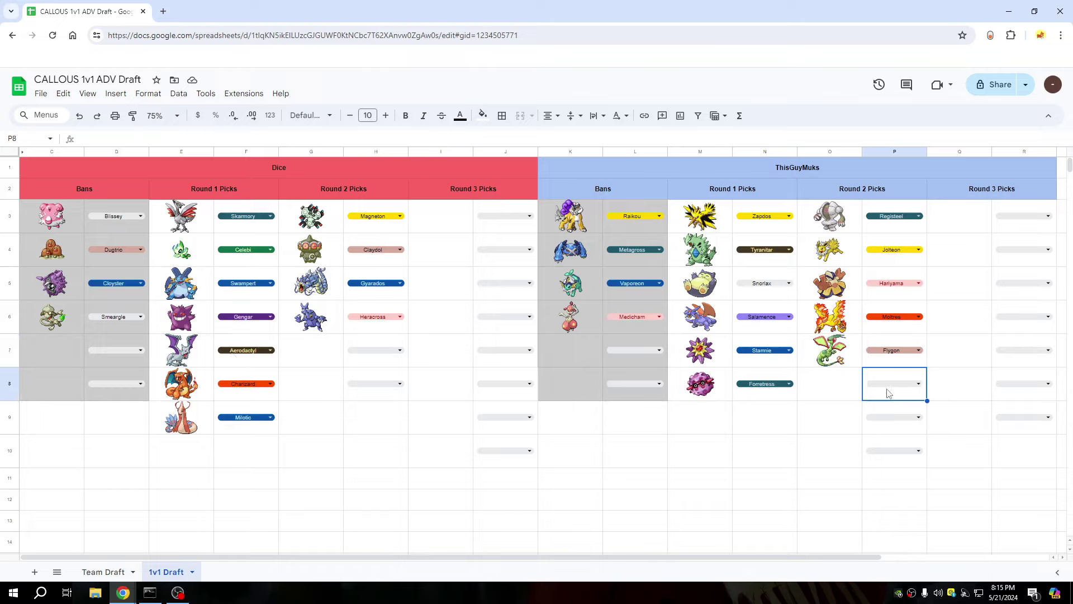
click(890, 390)
text(jy)
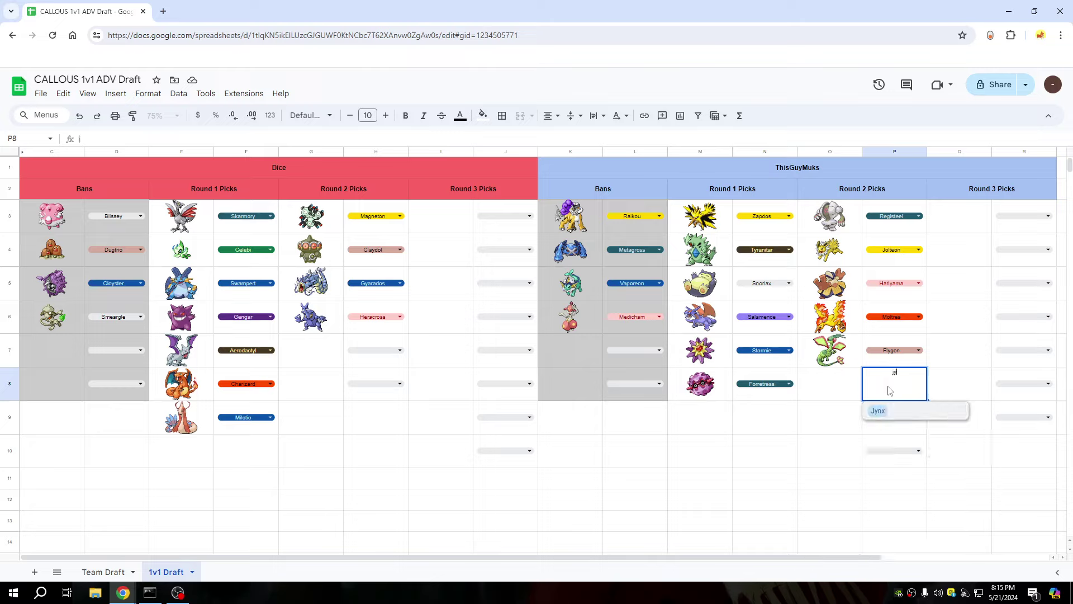
click(878, 411)
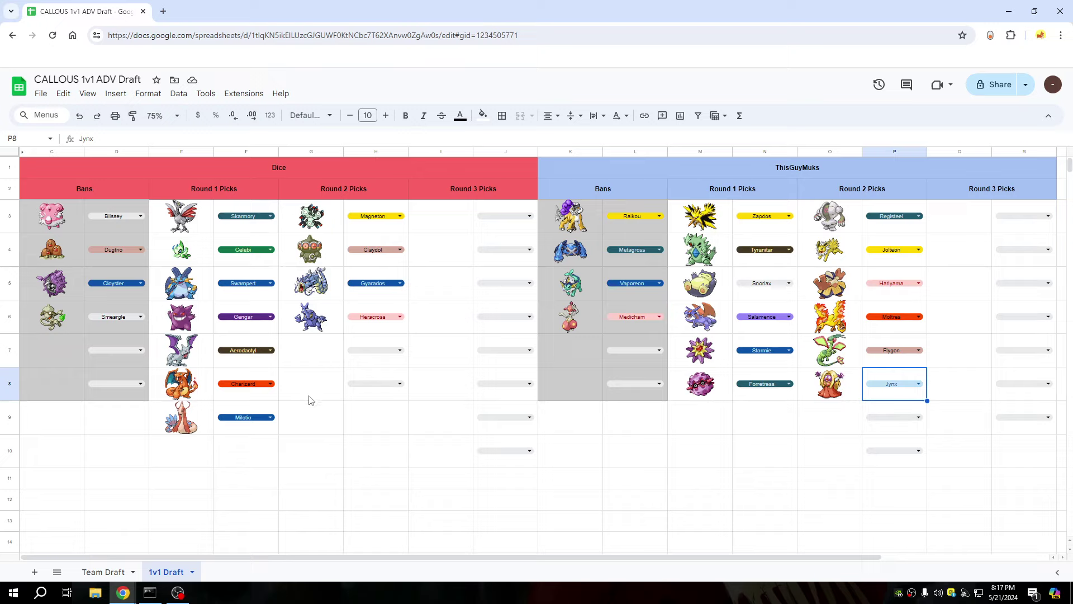
Add Kingdra in H7 and Regice in H8 to the red player's Round 2 picks.
double_click(366, 356)
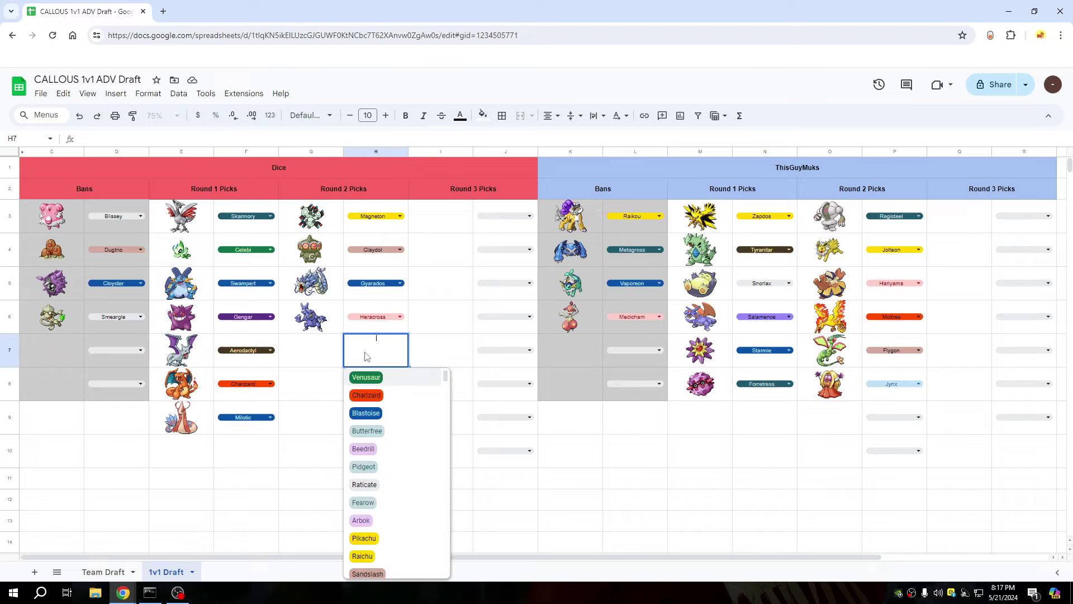
text(kin)
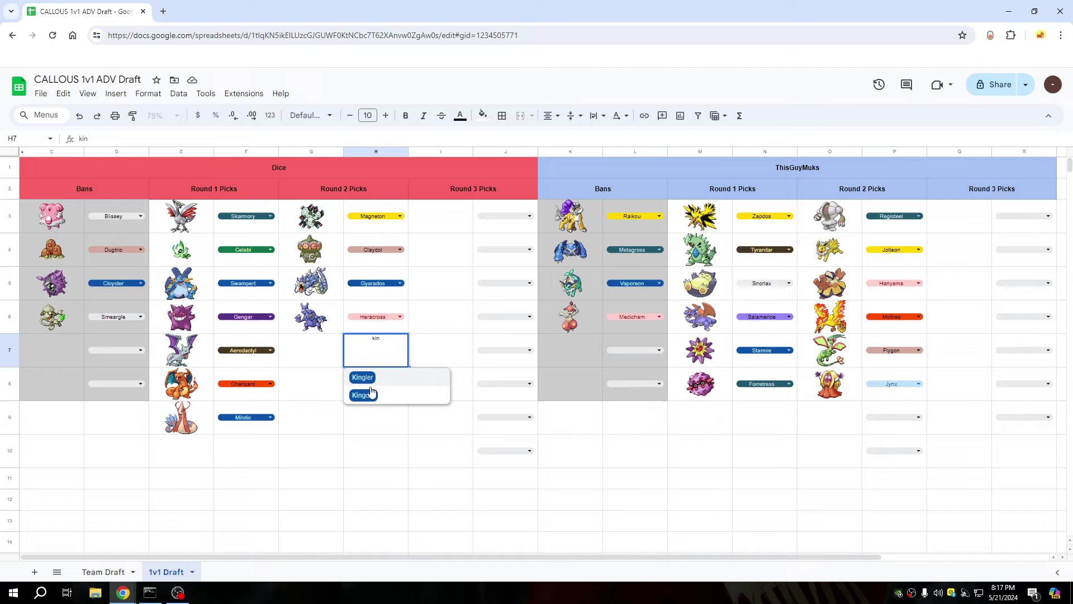
click(363, 394)
double_click(366, 383)
text(reg)
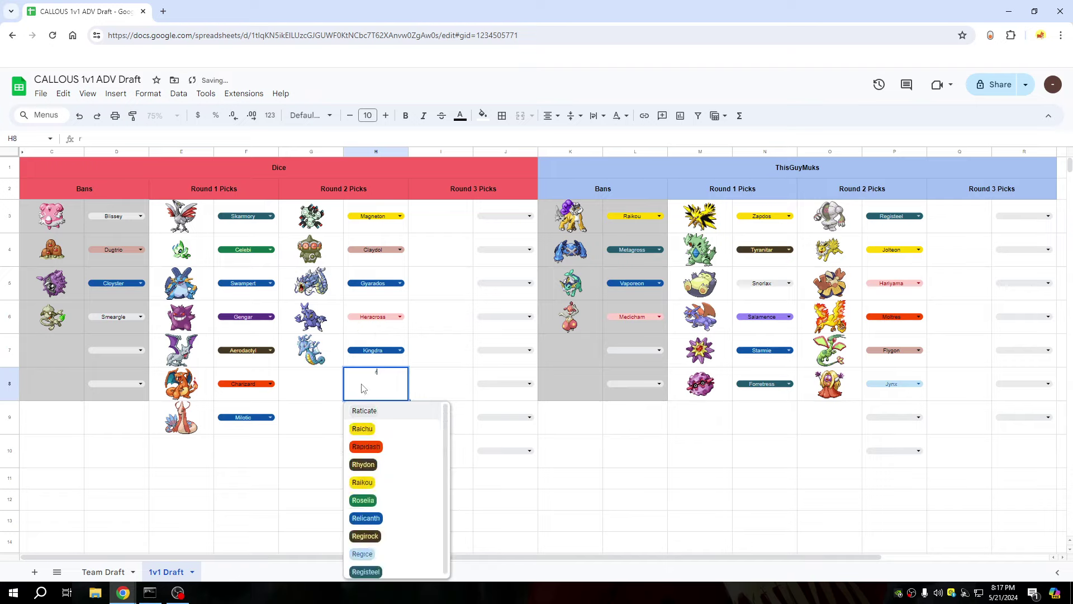
click(362, 428)
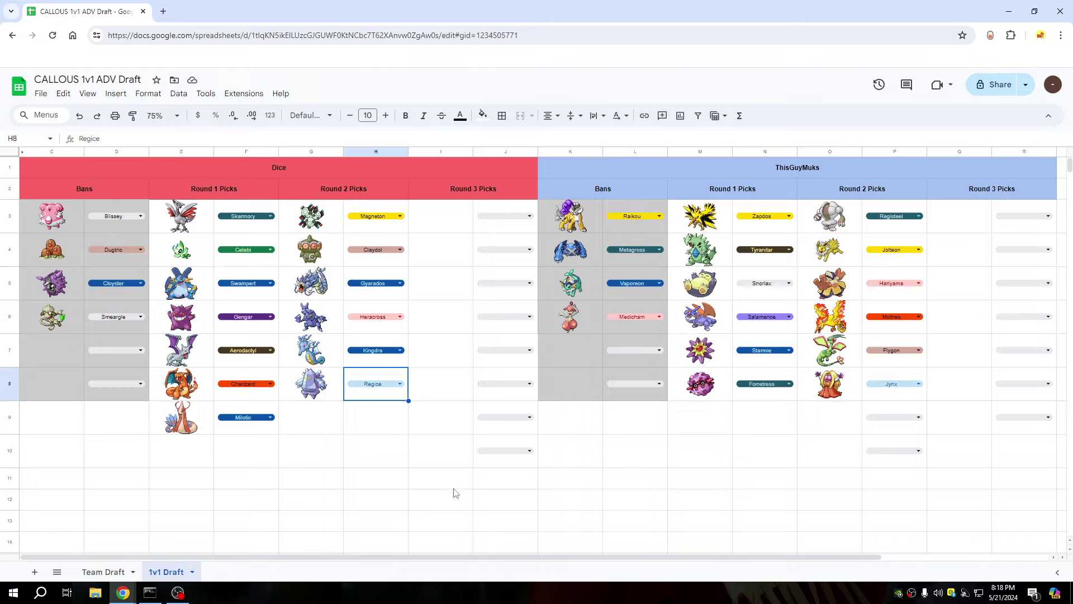
Add Ludicolo in P9 and Weezing in P10 to the blue player's Round 2 picks.
click(882, 424)
text(lud)
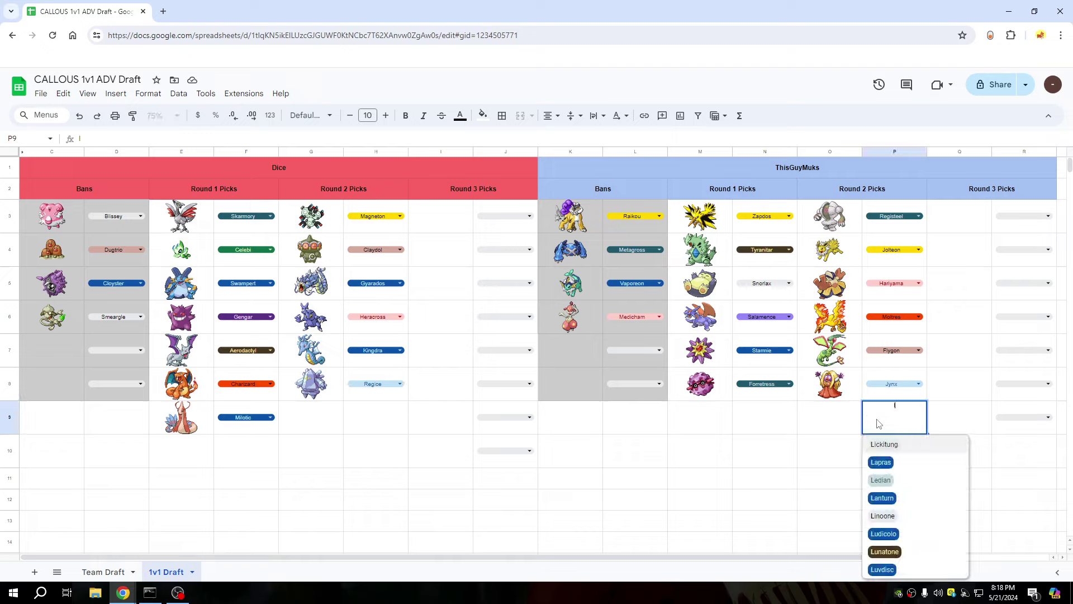
click(883, 445)
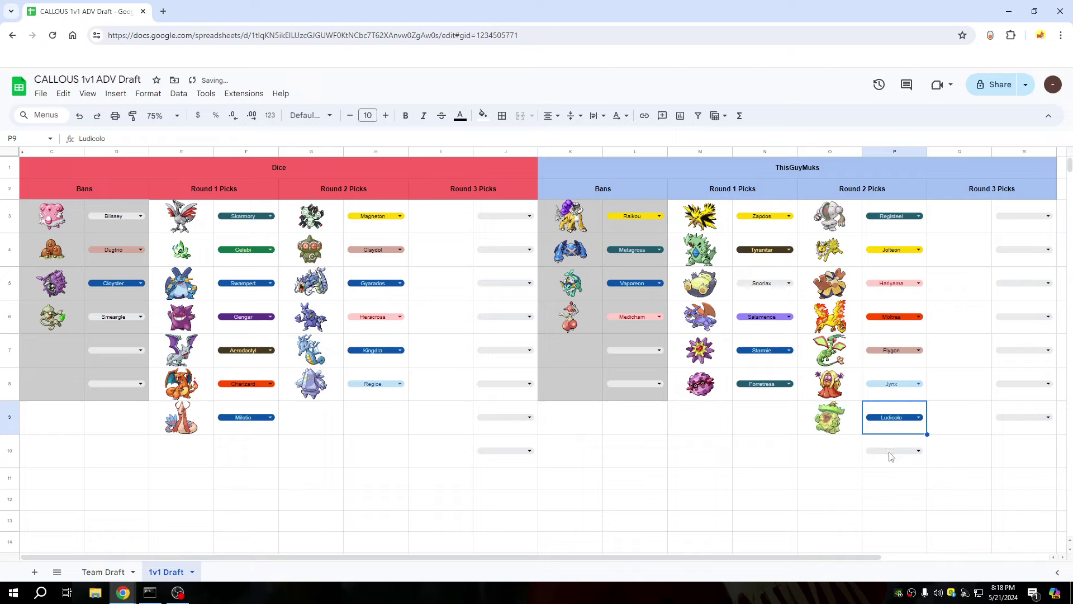
click(894, 451)
text(wee)
click(885, 478)
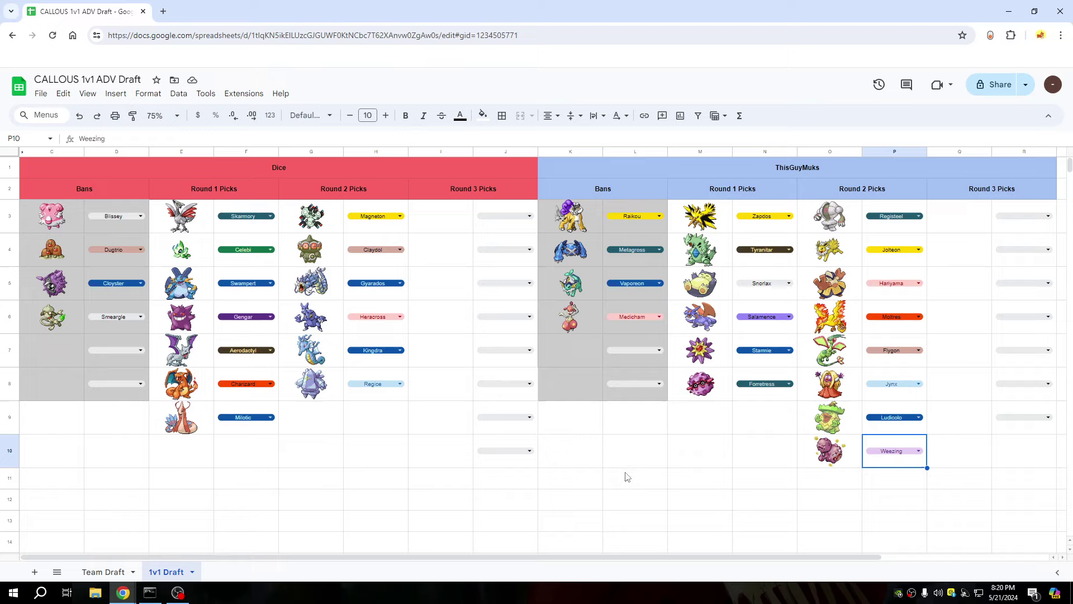
Record Breloom in D7 as the red player's ban and Dusclops in L7 as the blue player's ban.
click(106, 351)
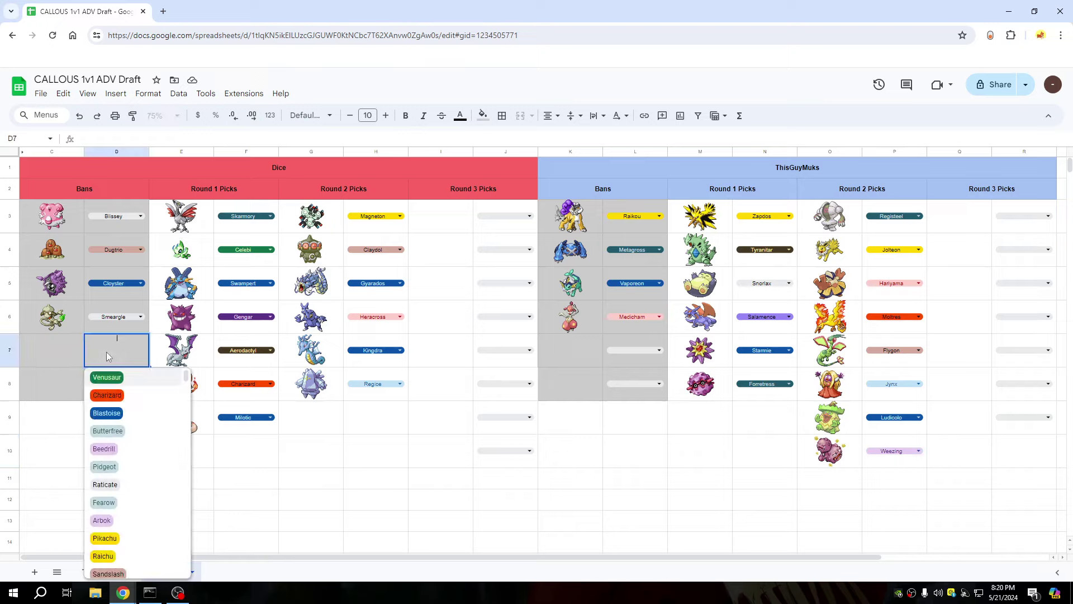
text(br)
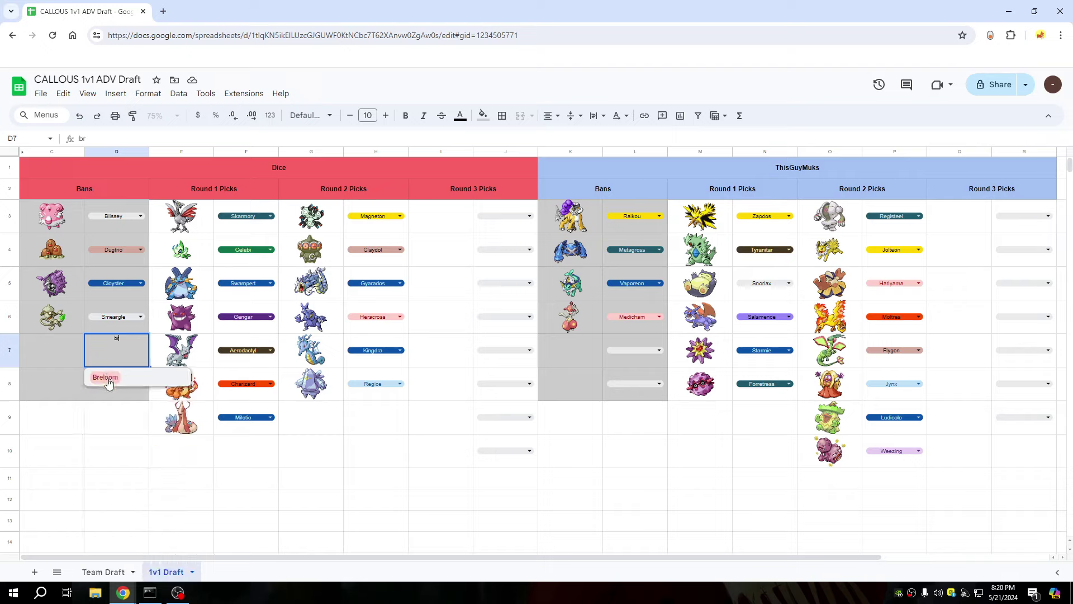
click(106, 378)
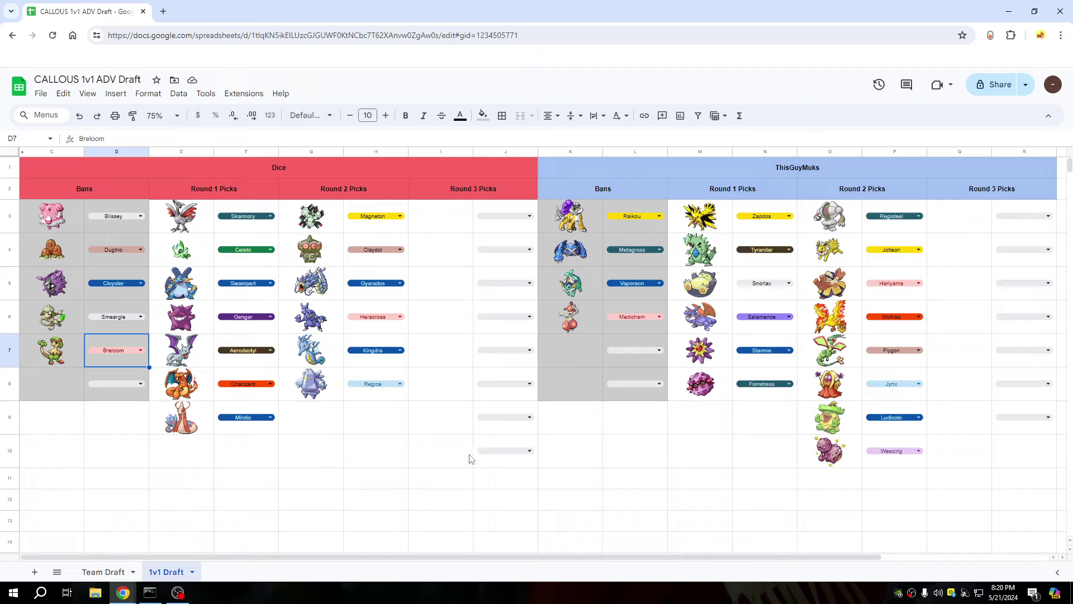
click(629, 351)
text(du)
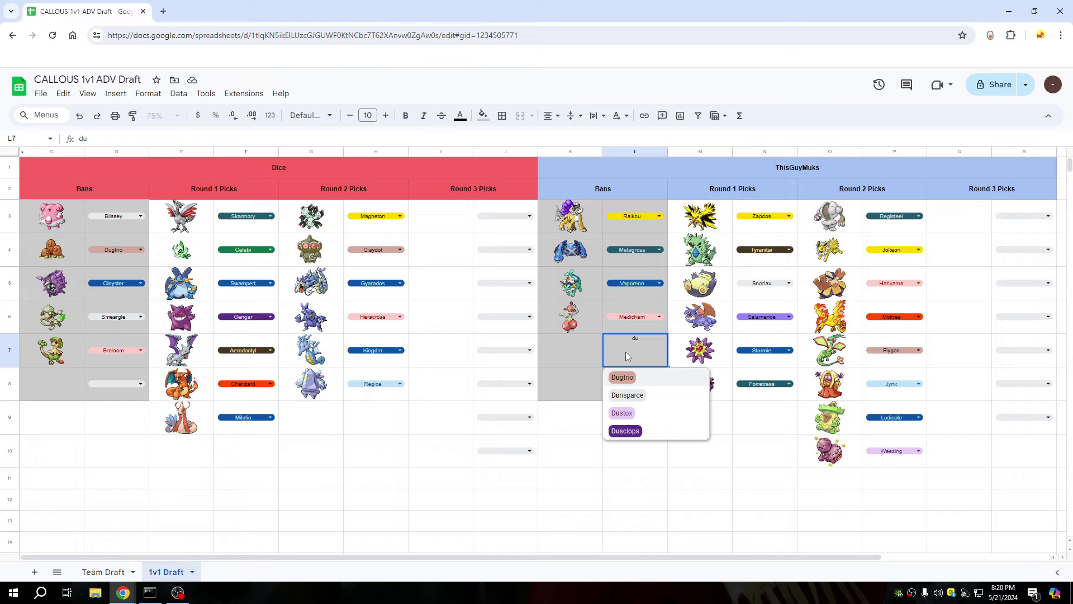
text(s)
click(626, 395)
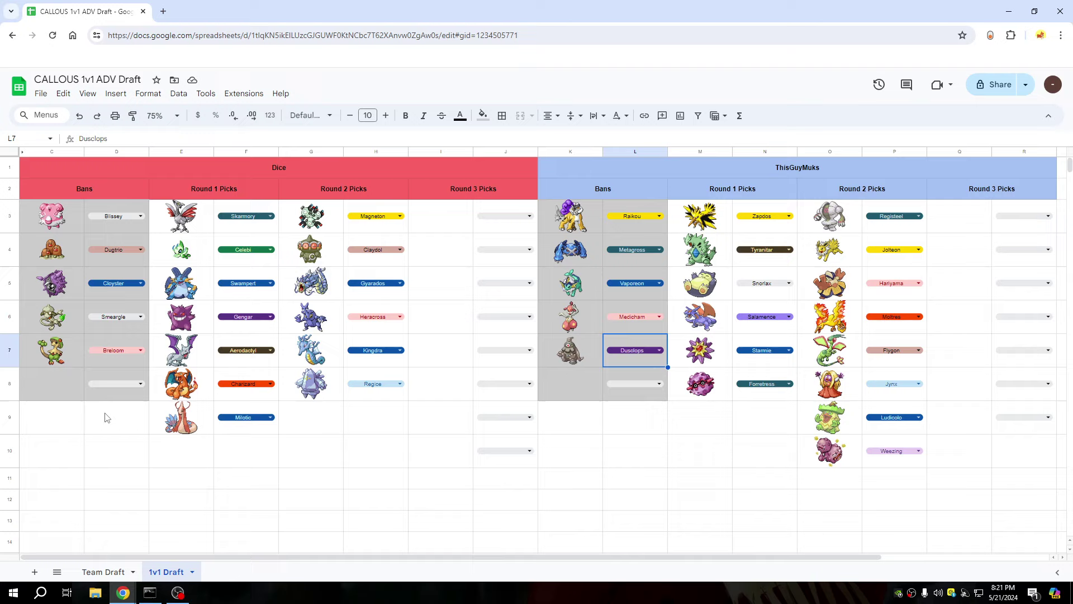
Record Roselia in D8 as the red player's ban and Blastoise in L8 as the blue player's ban.
click(112, 384)
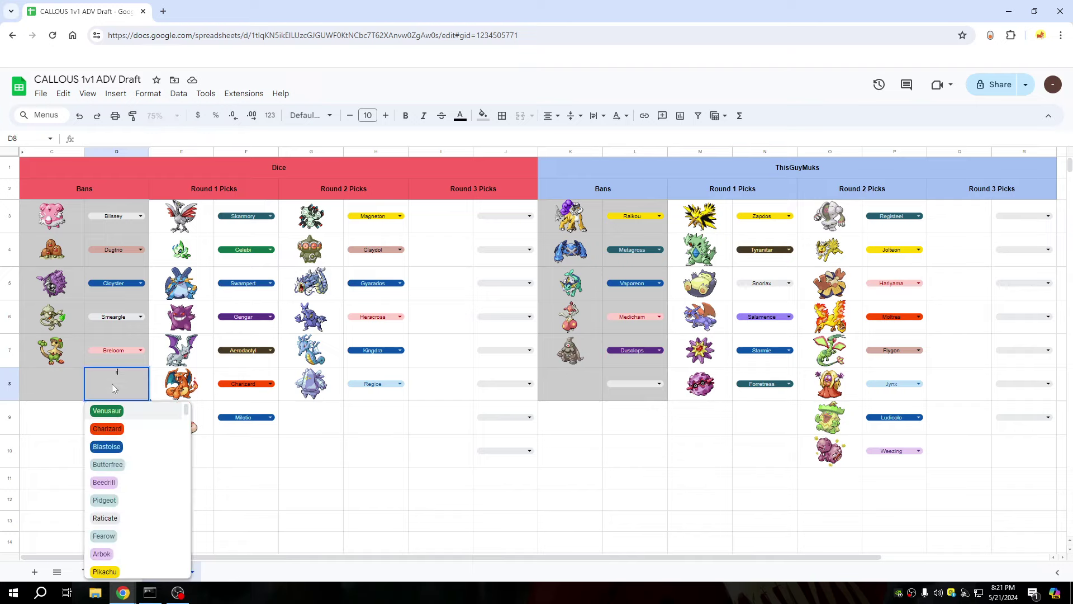
text(ro)
click(113, 412)
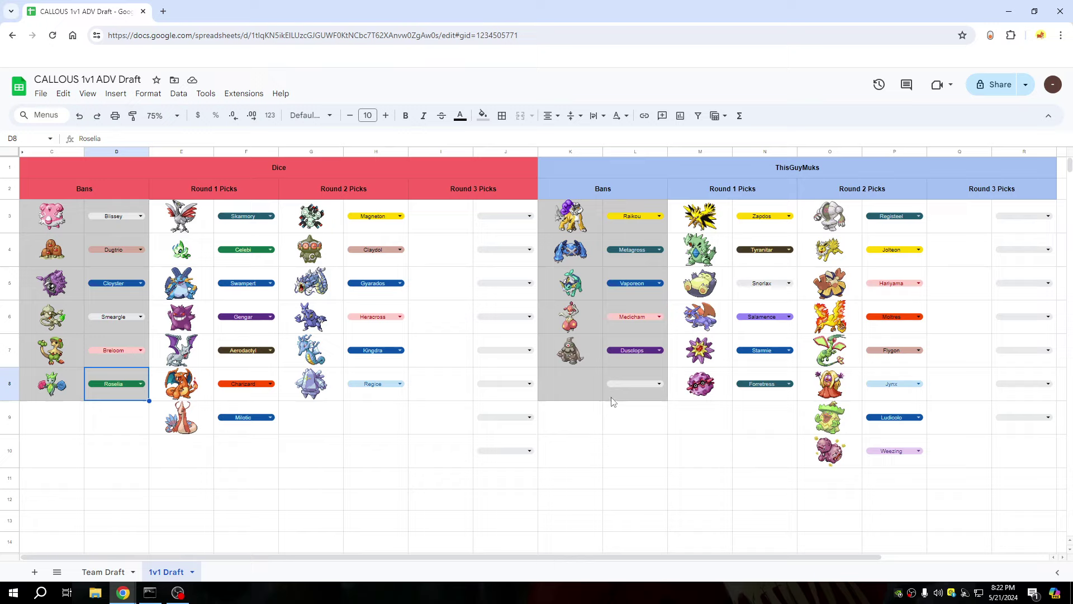
click(622, 384)
text(bla)
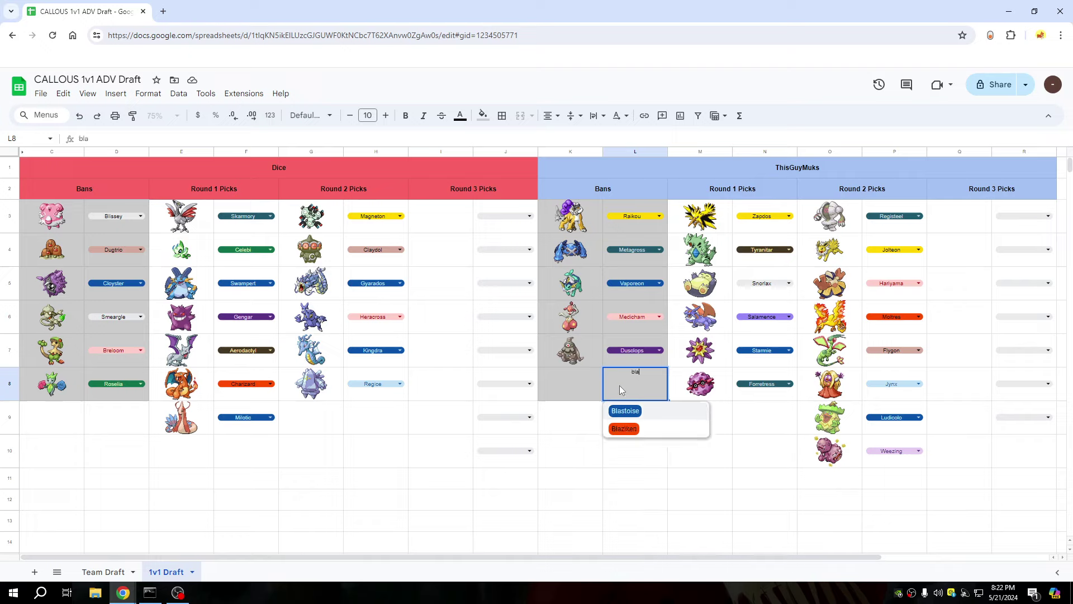
click(625, 410)
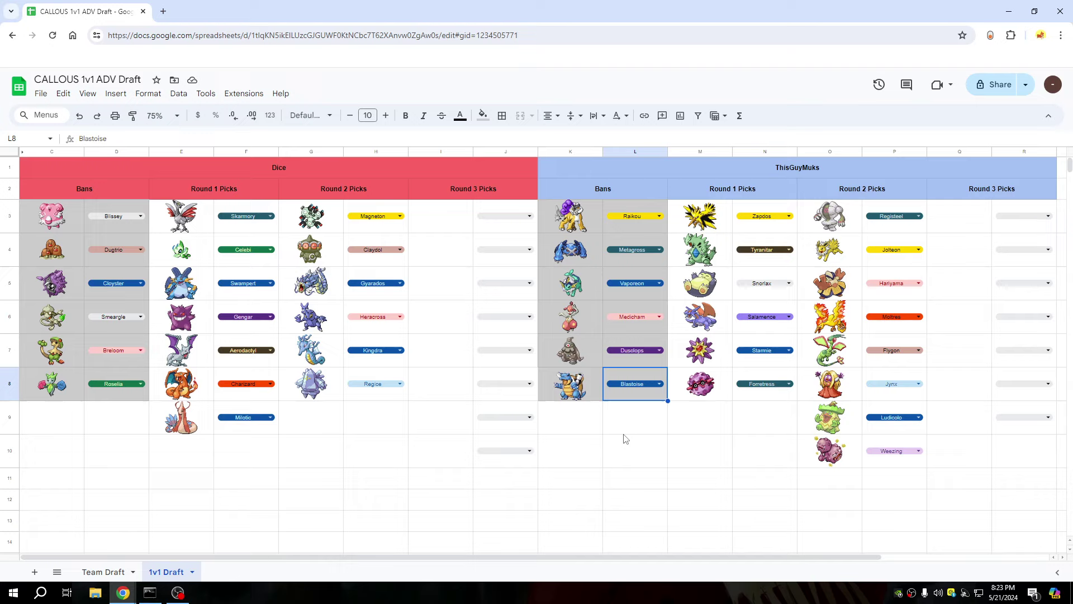
Add Venusaur in J3 and Umbreon in J4 as the red player's first Round 3 picks.
click(490, 230)
click(492, 225)
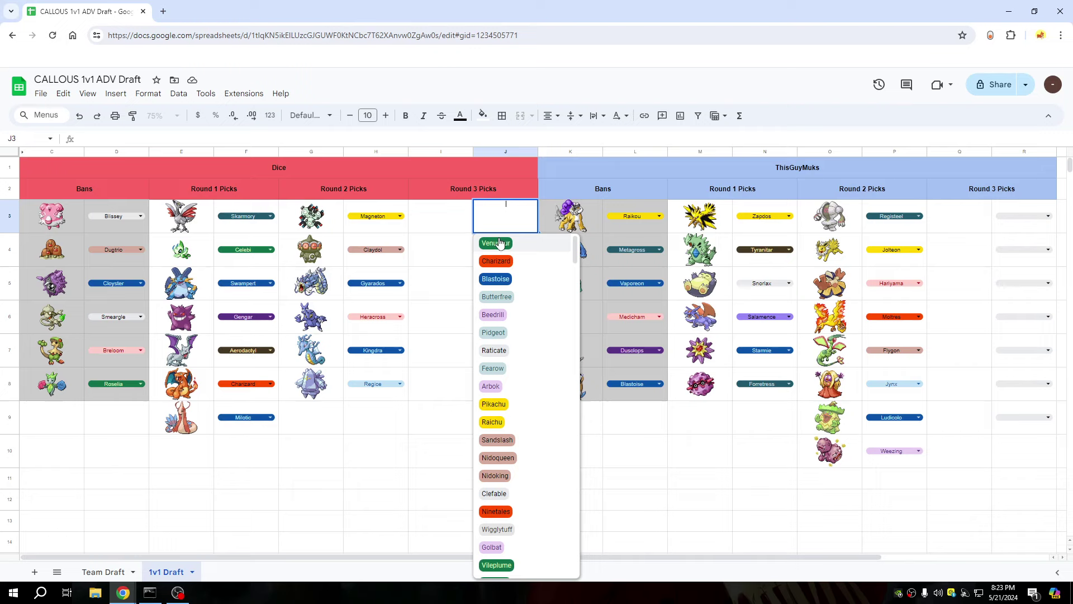
click(496, 243)
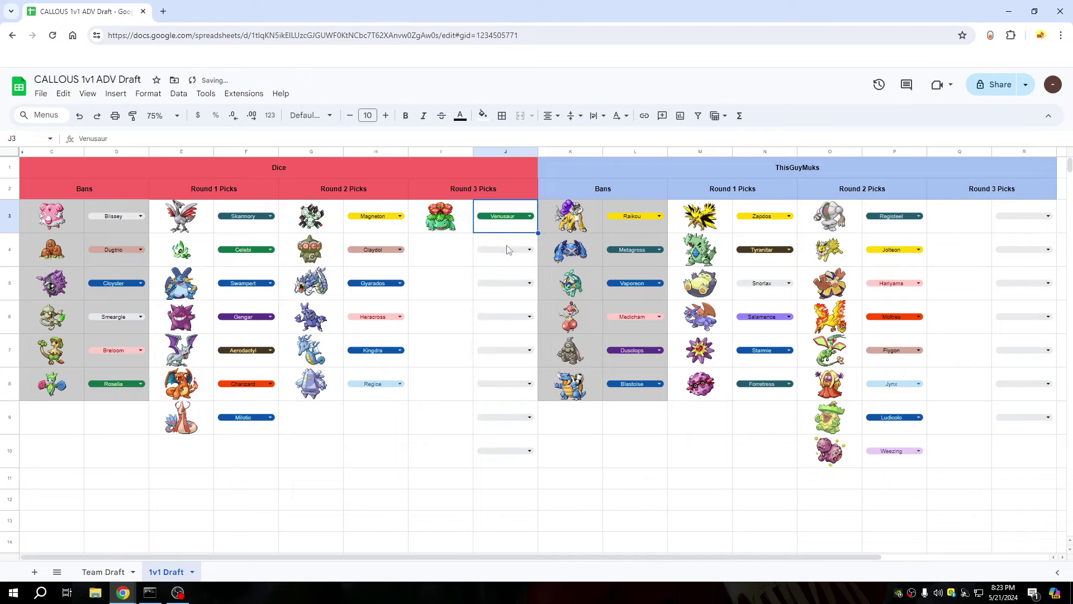
click(505, 253)
click(505, 255)
text(umb)
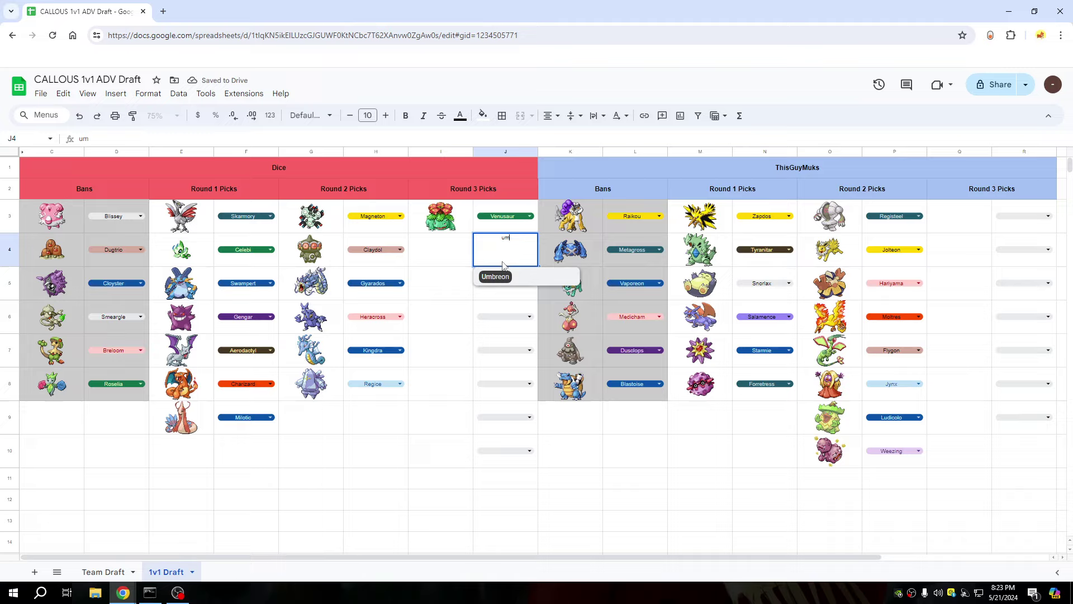
key(Return)
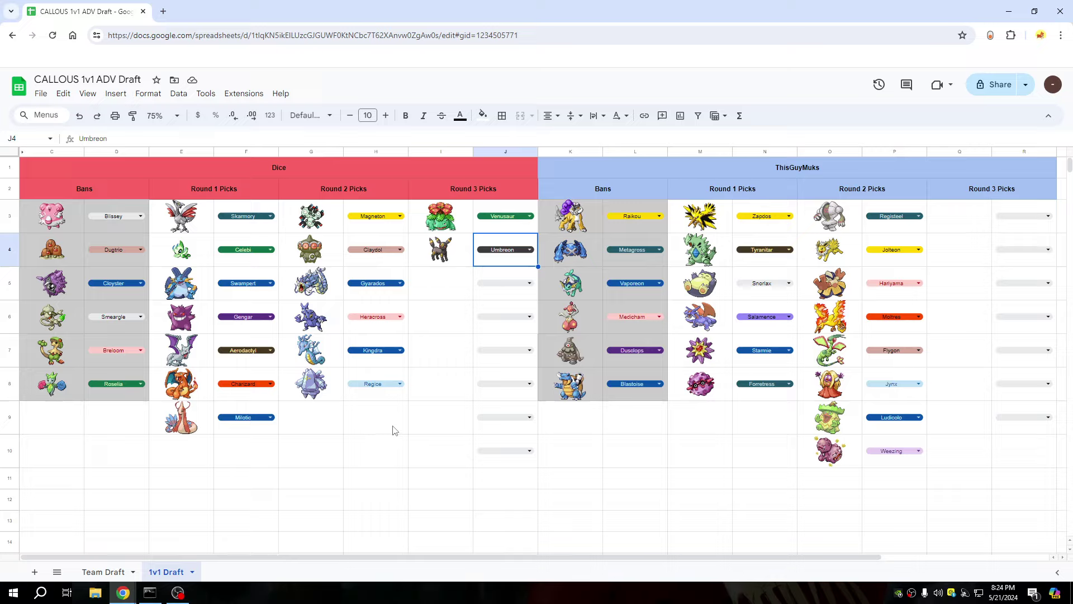
Add Glalie in R3 and Houndoom in R4 as the blue player's first Round 3 picks.
click(1011, 222)
text(g)
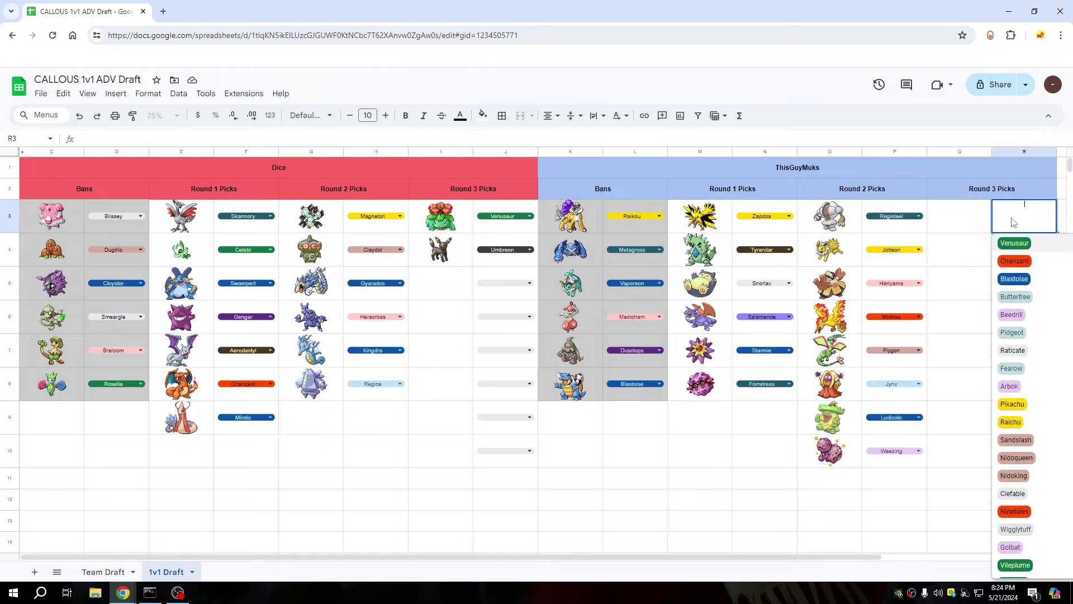
text(l)
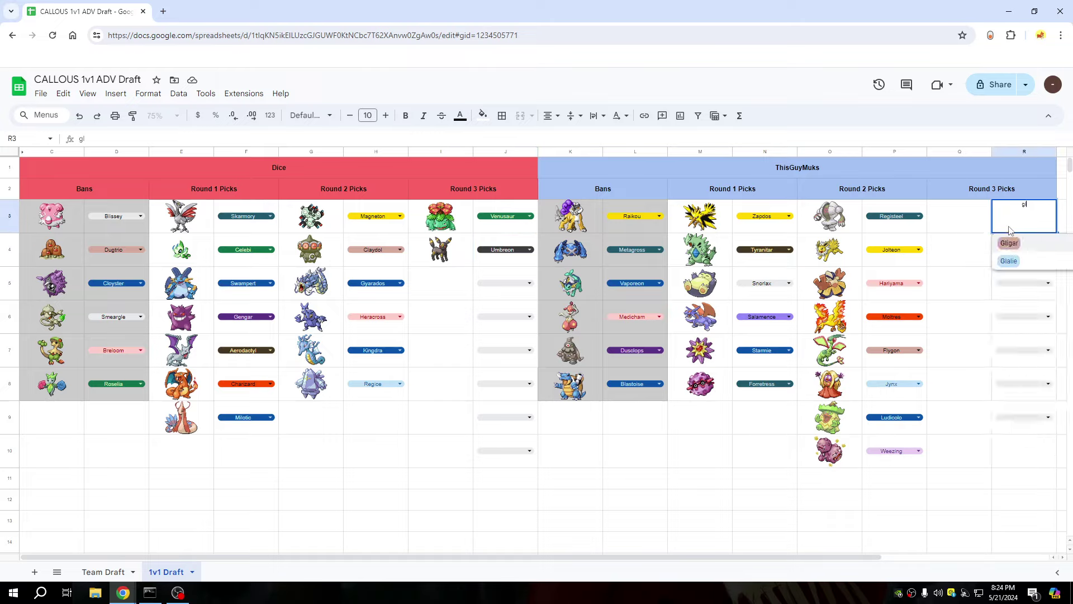
click(1017, 256)
click(1017, 252)
text(ho)
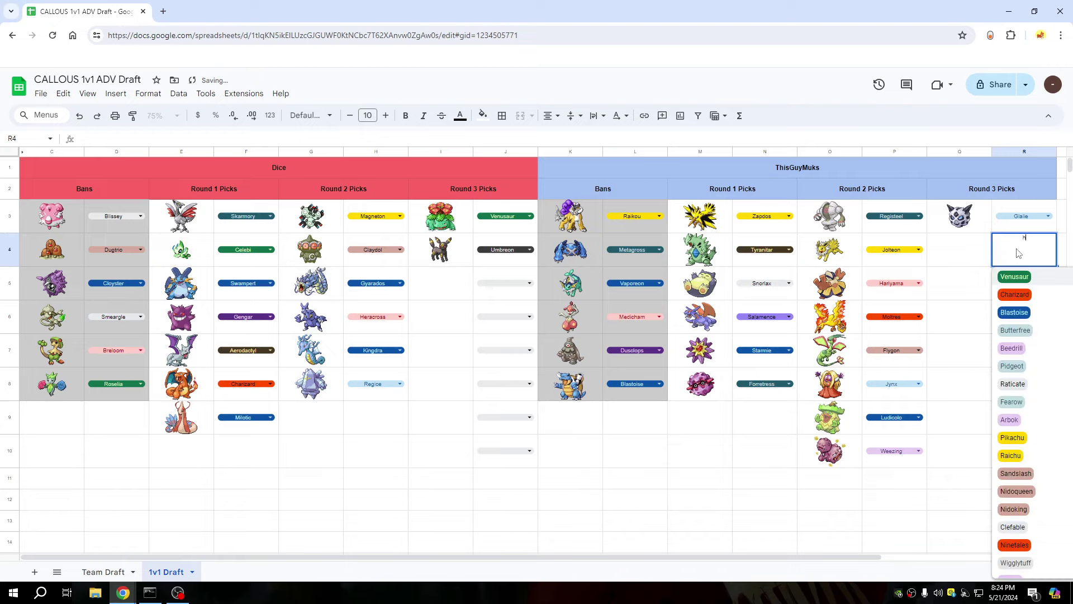
click(1010, 275)
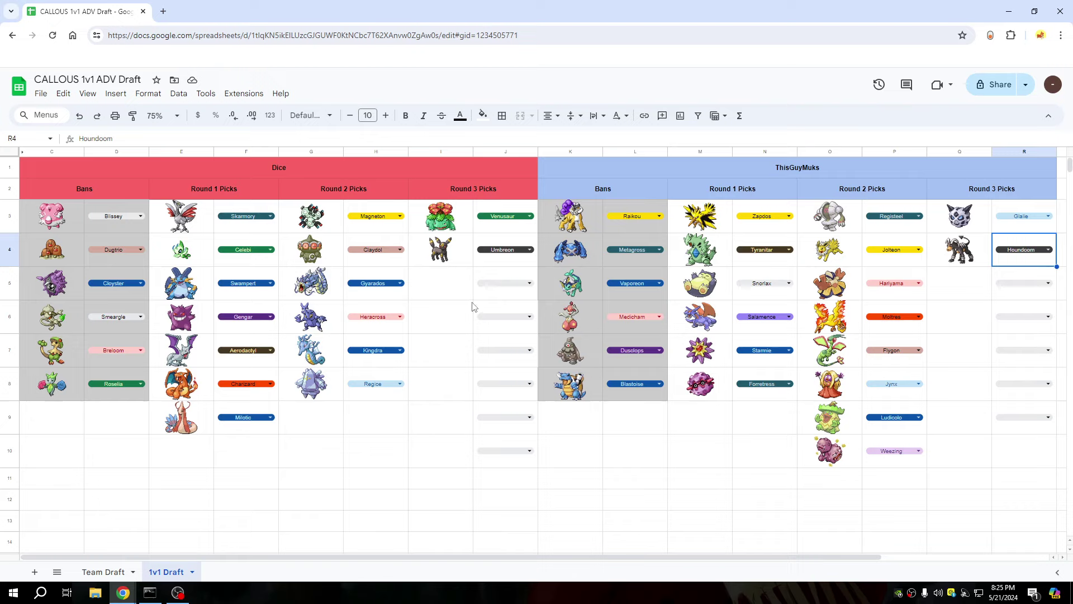
Add Camerupt in J5 and Omastar in J6 to the red player's Round 3 picks.
click(504, 293)
click(504, 293)
text(ca)
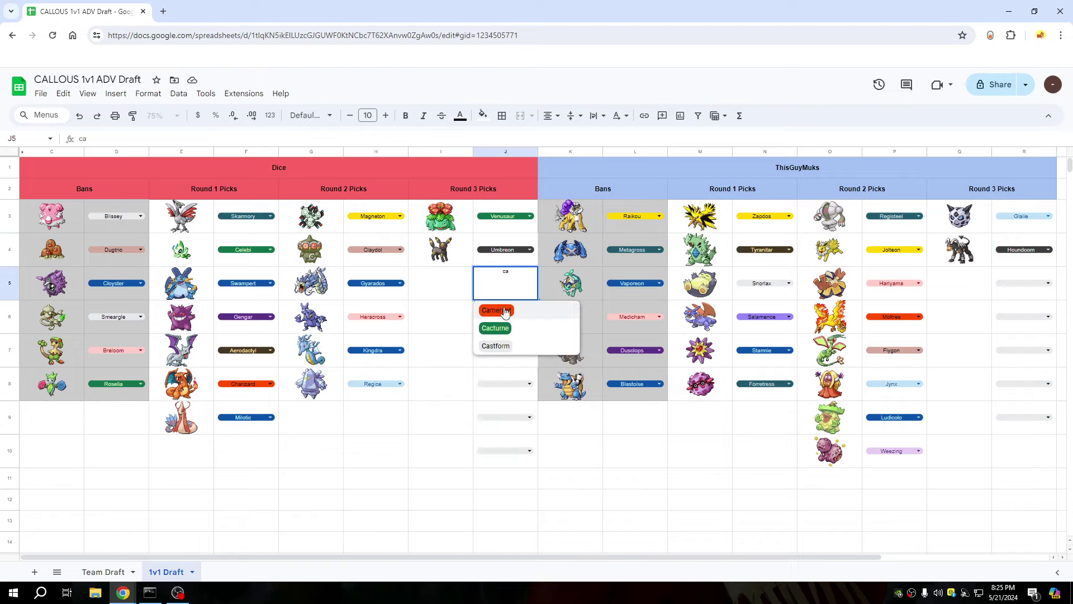
key(Return)
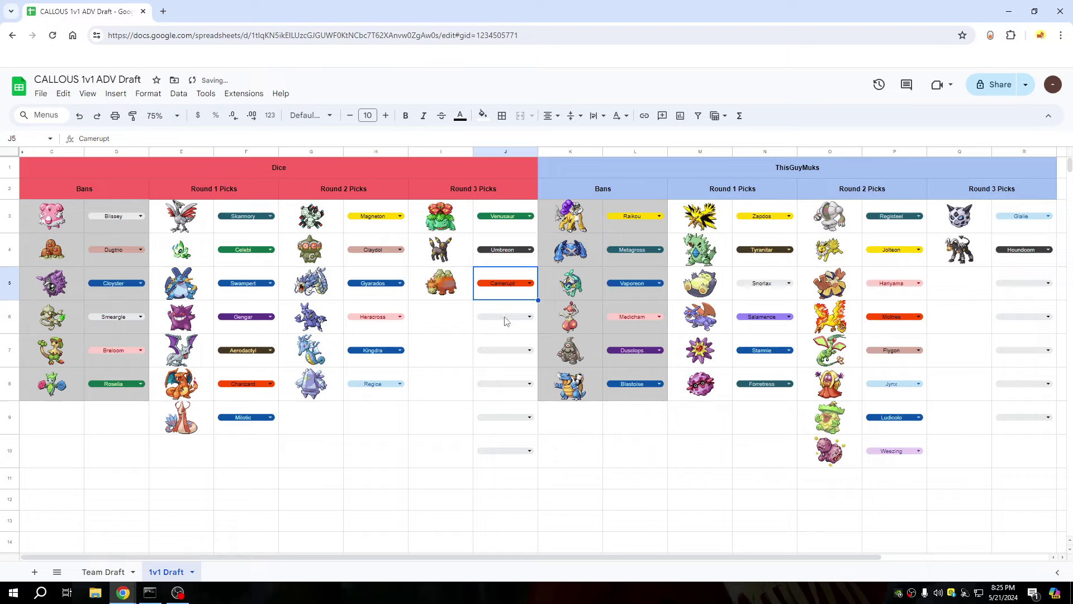
click(505, 322)
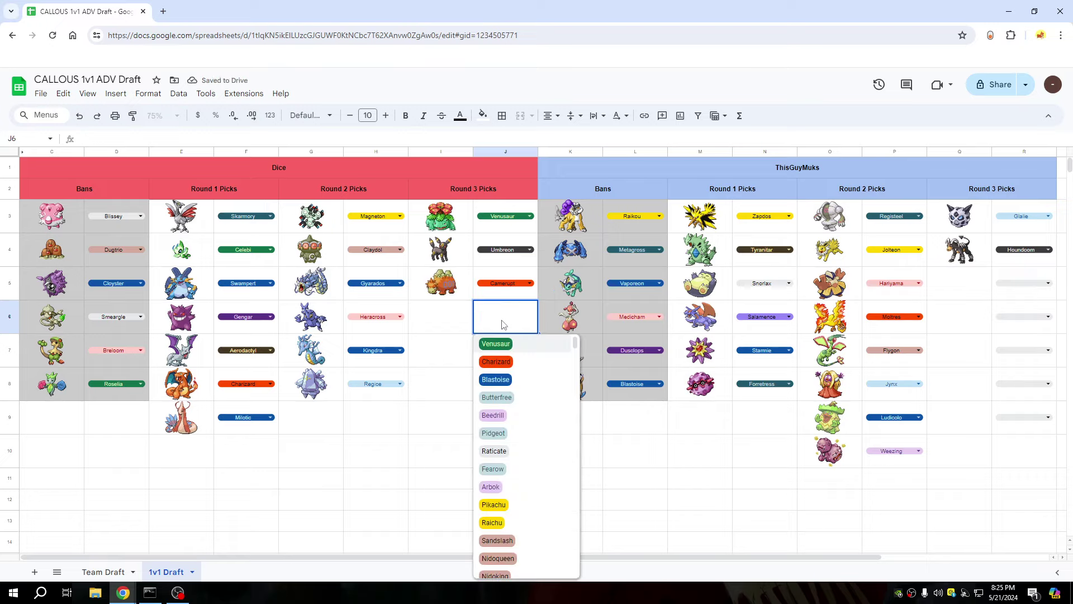
text(Omas)
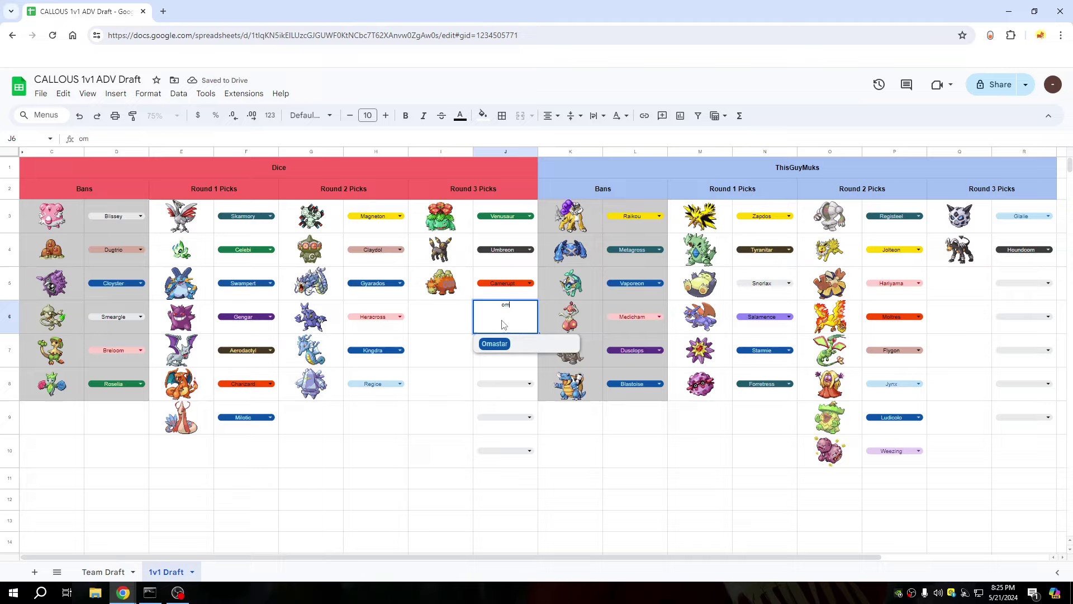
click(498, 344)
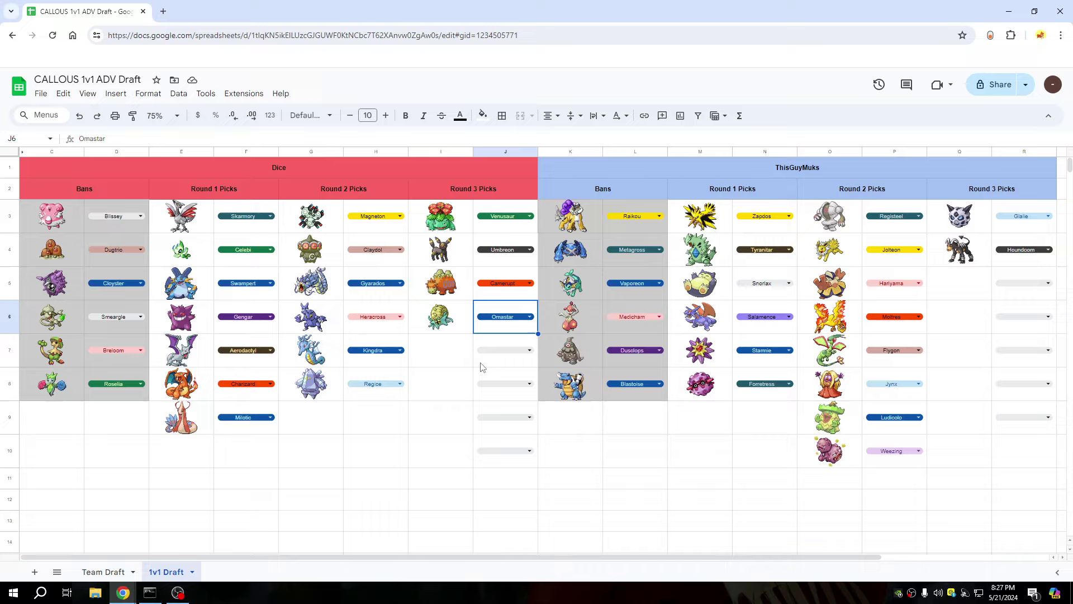
Add Armaldo in R5 and Hypno in R6 to the blue player's Round 3 picks.
double_click(1023, 284)
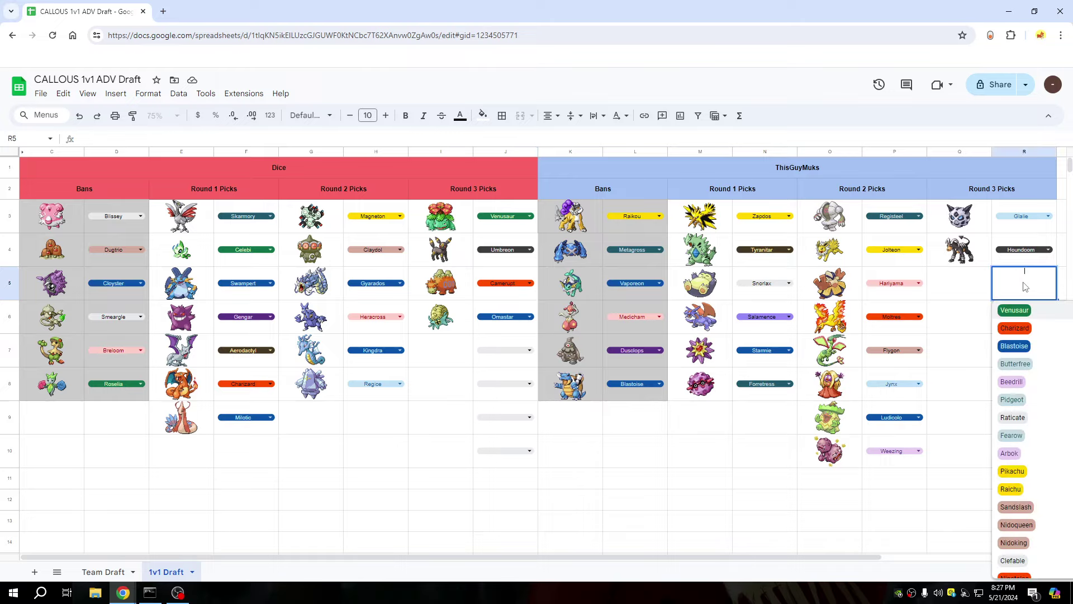
text(ar)
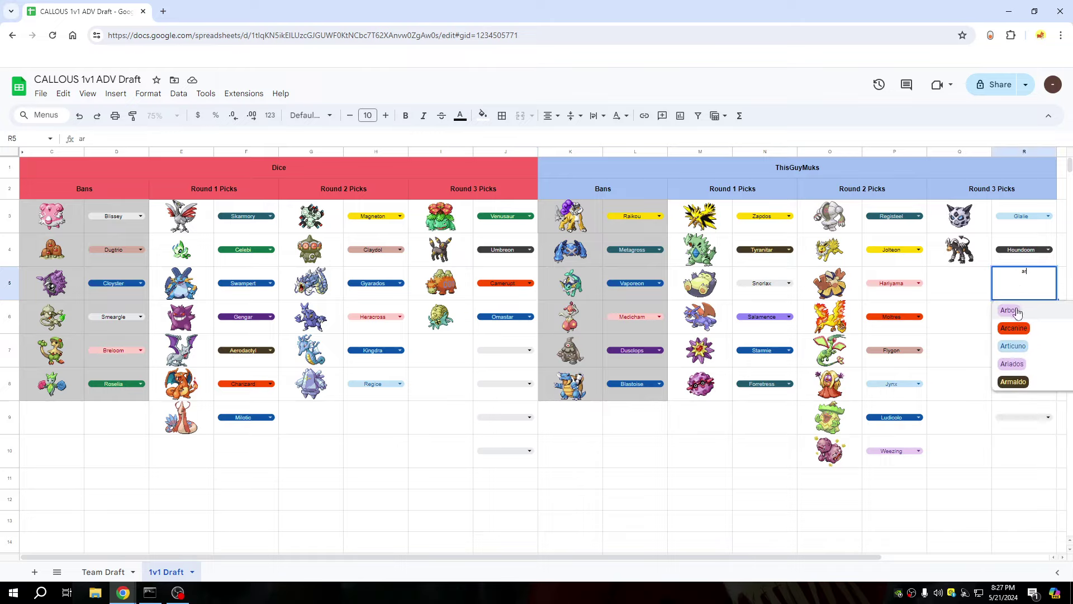
click(1014, 382)
double_click(1028, 322)
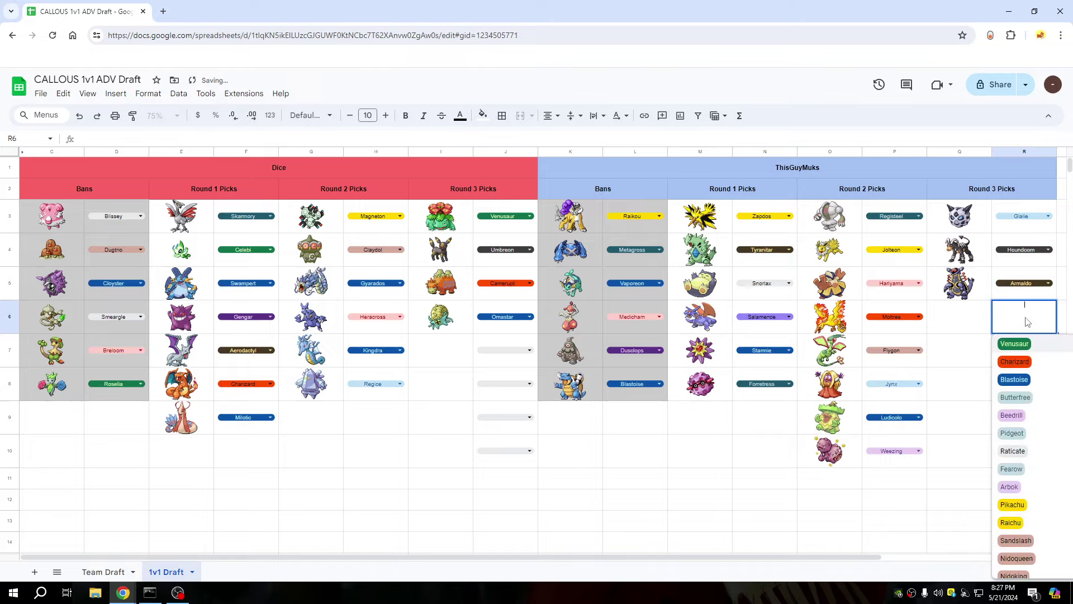
text(hy)
click(1017, 343)
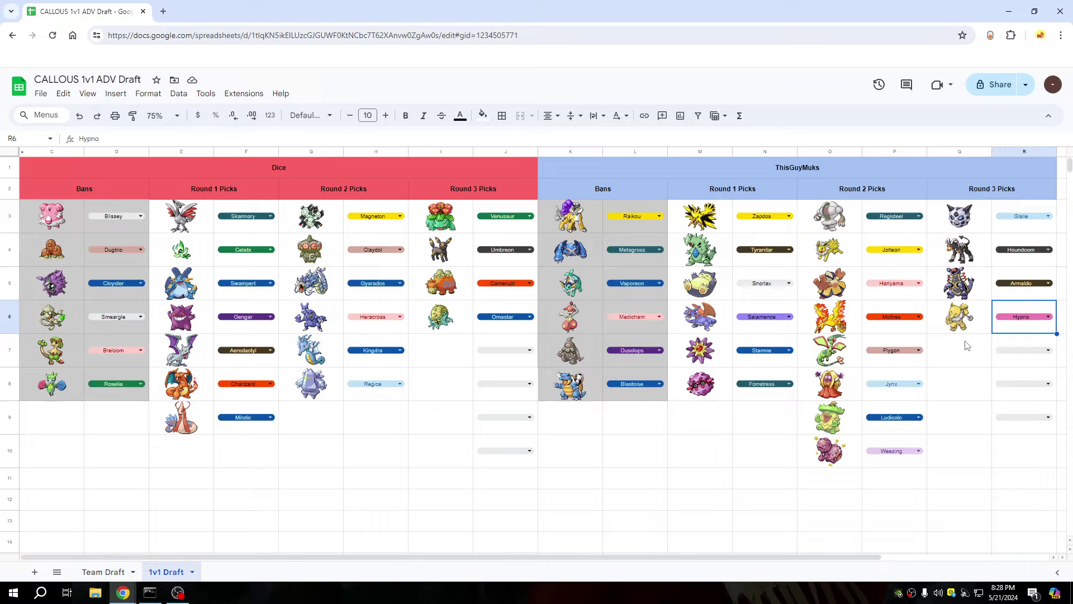
Add Misdreavus in J7 and Chansey in J8 to the red player's Round 3 picks.
click(494, 354)
text(mi)
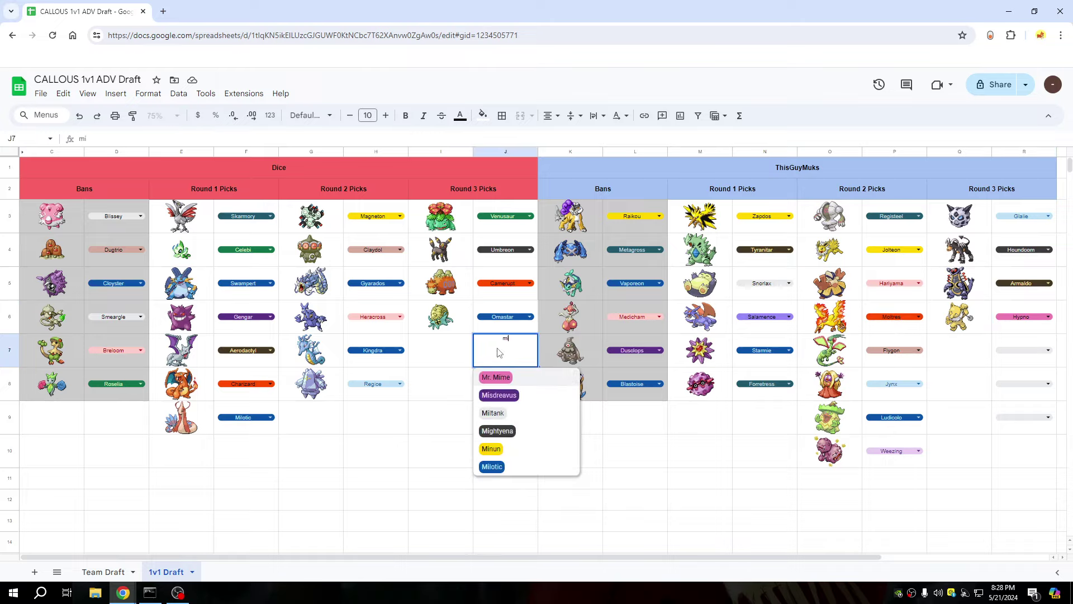
text(s)
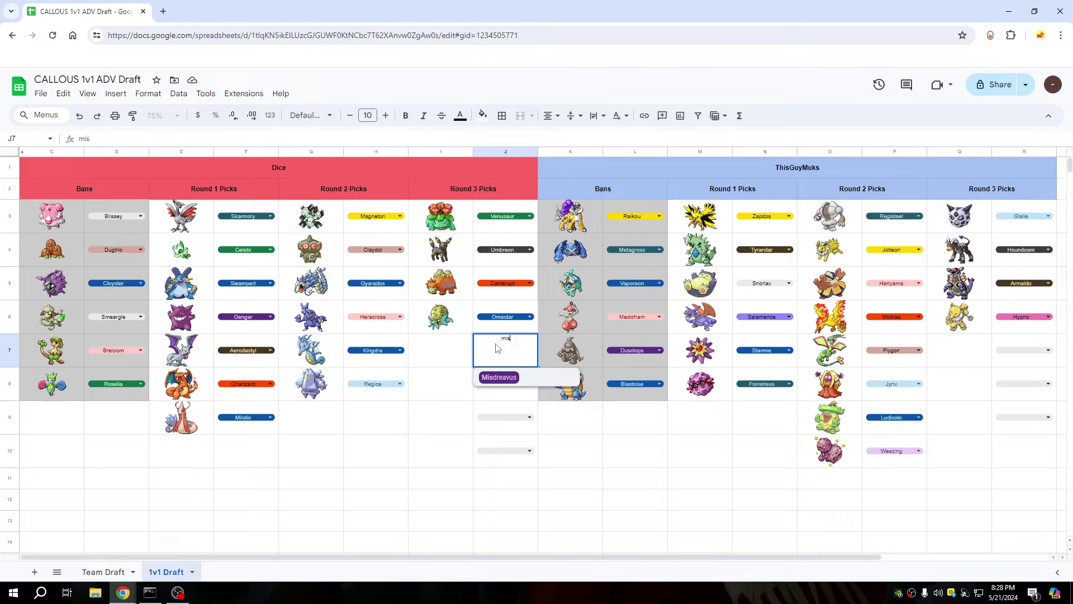
click(499, 378)
click(499, 391)
text(ch)
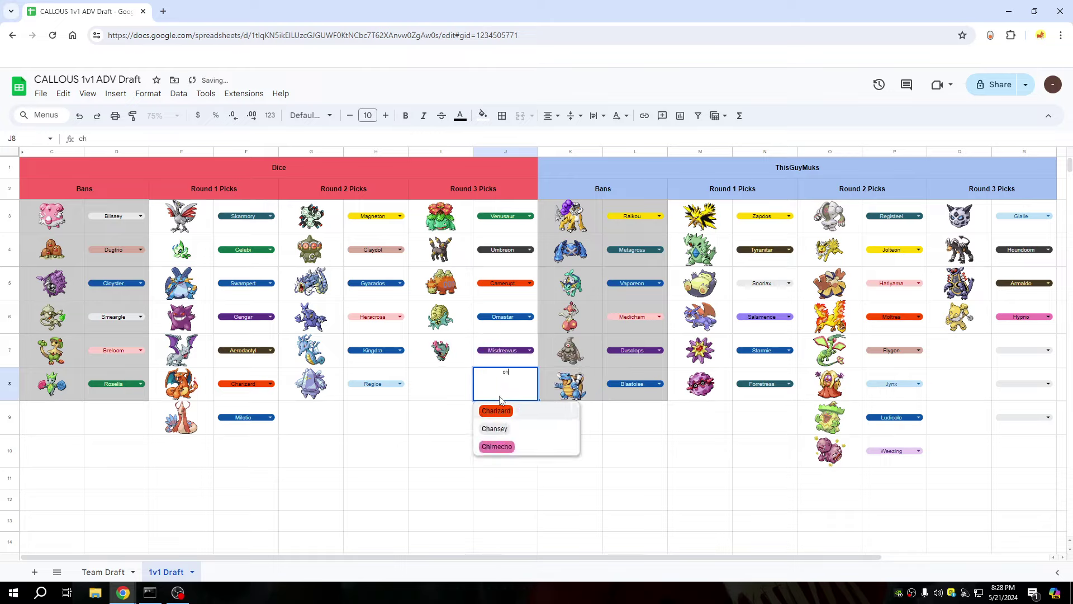
click(495, 428)
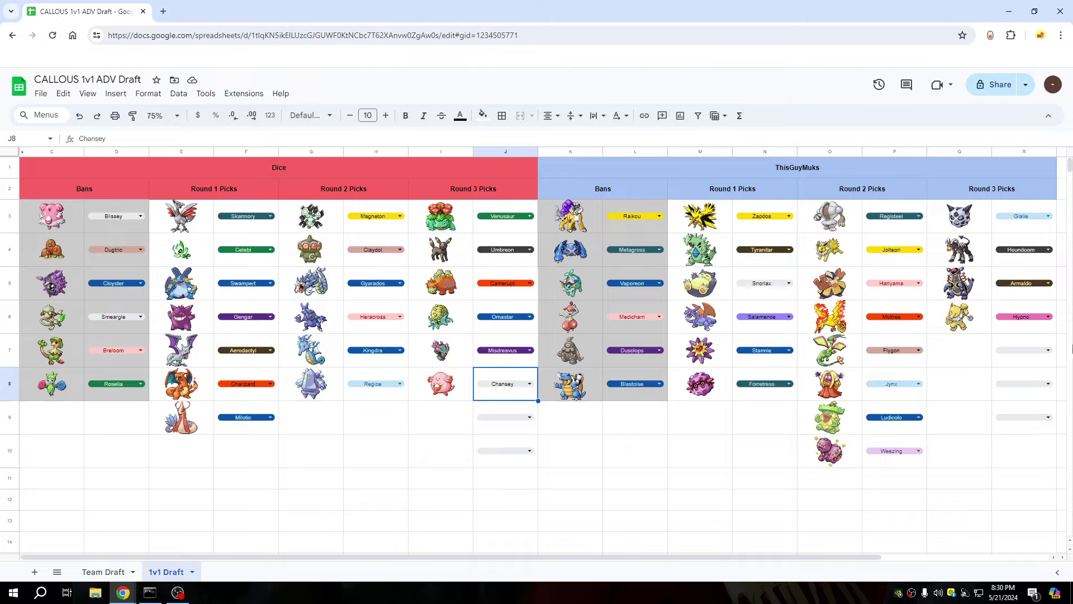
Add Marowak in R7 and Sceptile in R8 to the blue player's Round 3 picks.
click(1008, 353)
text(m)
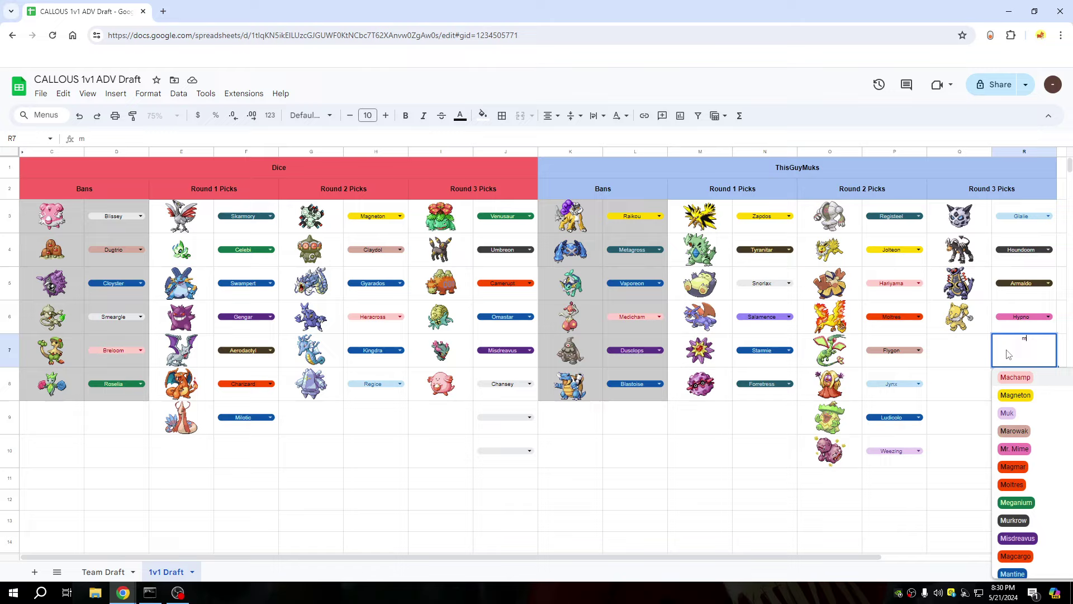
text(aro)
click(1015, 378)
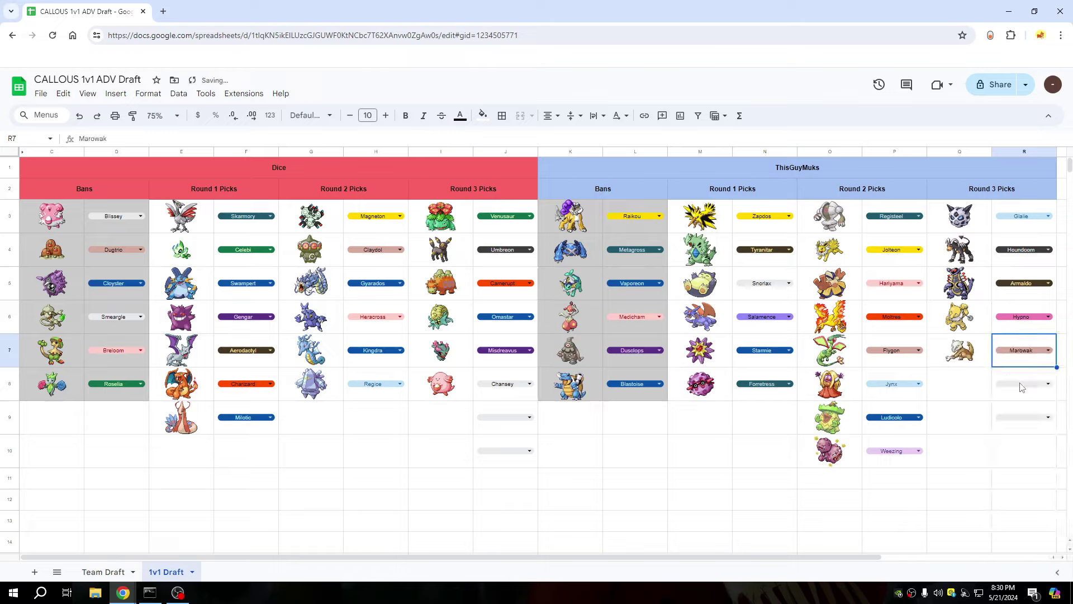
click(1021, 387)
text(sce)
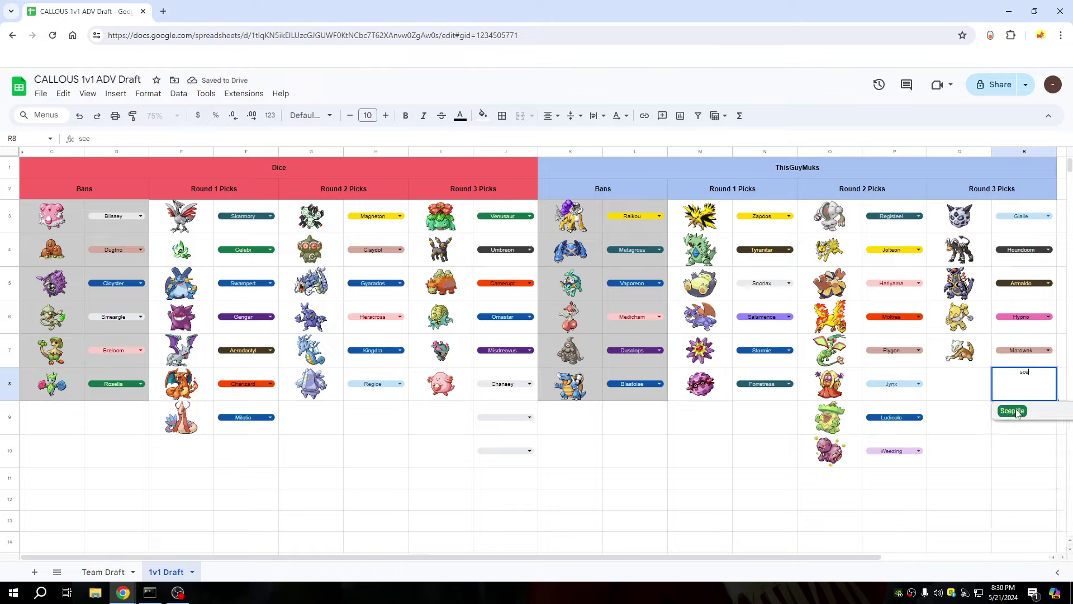
click(1016, 413)
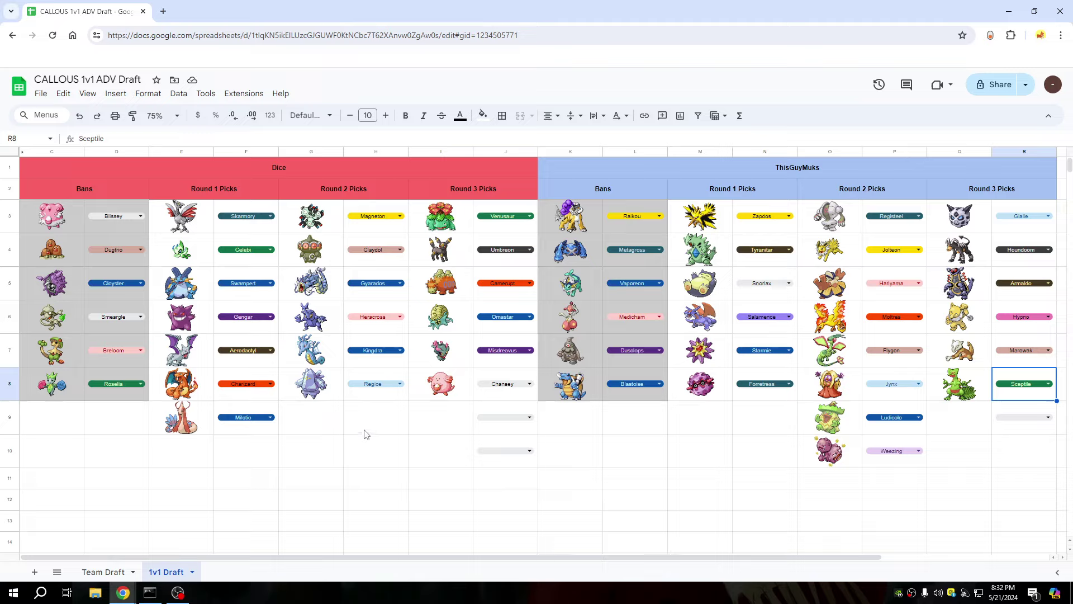
Add Sableye in J9 and Donphan in J10 as the red player's last Round 3 picks.
double_click(504, 423)
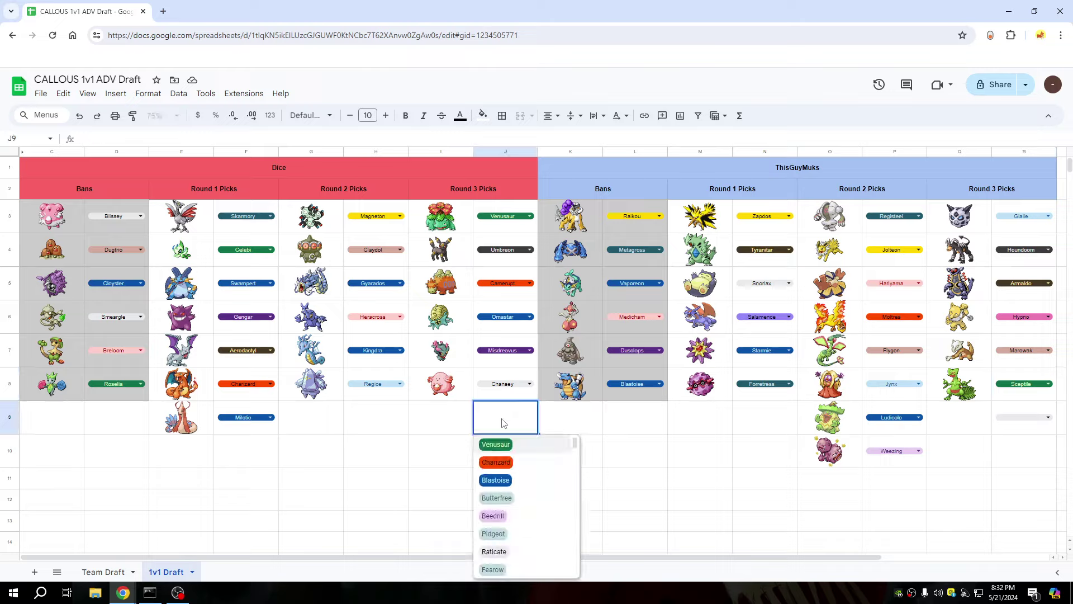
text(sa)
click(500, 464)
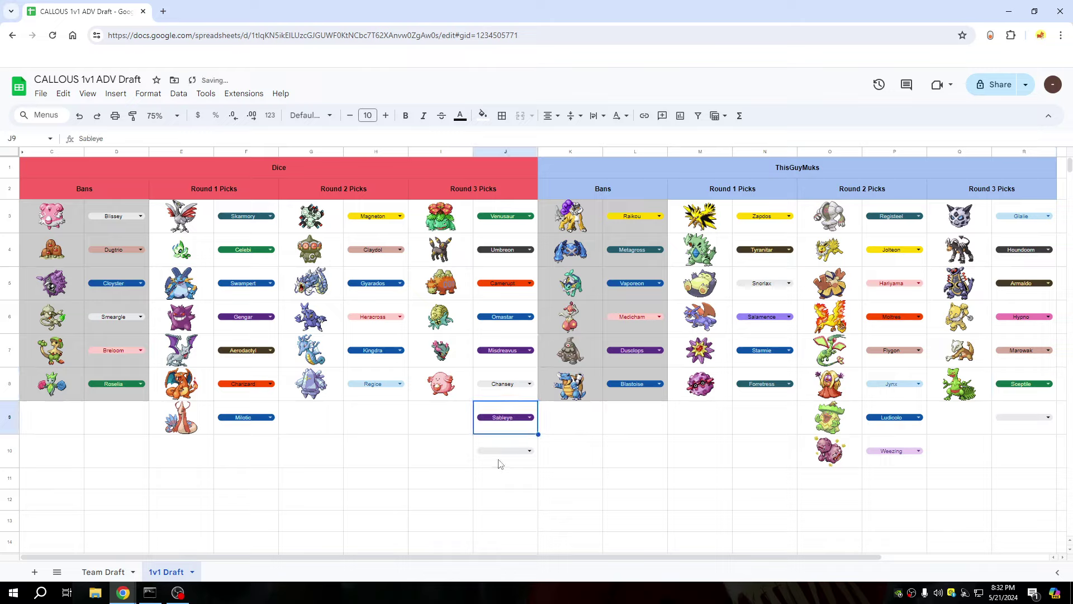
double_click(497, 452)
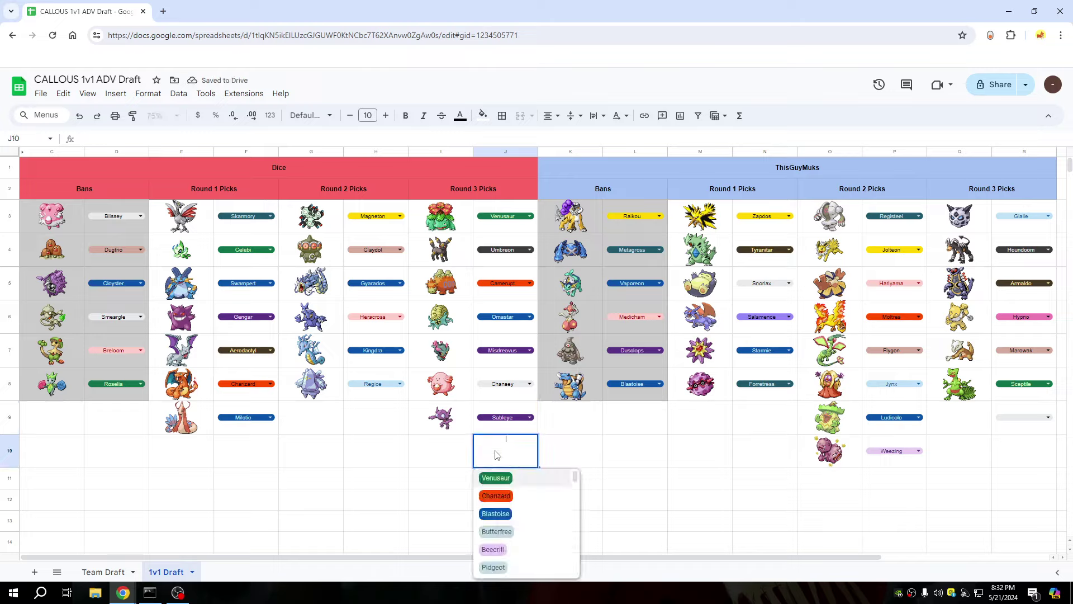
text(don)
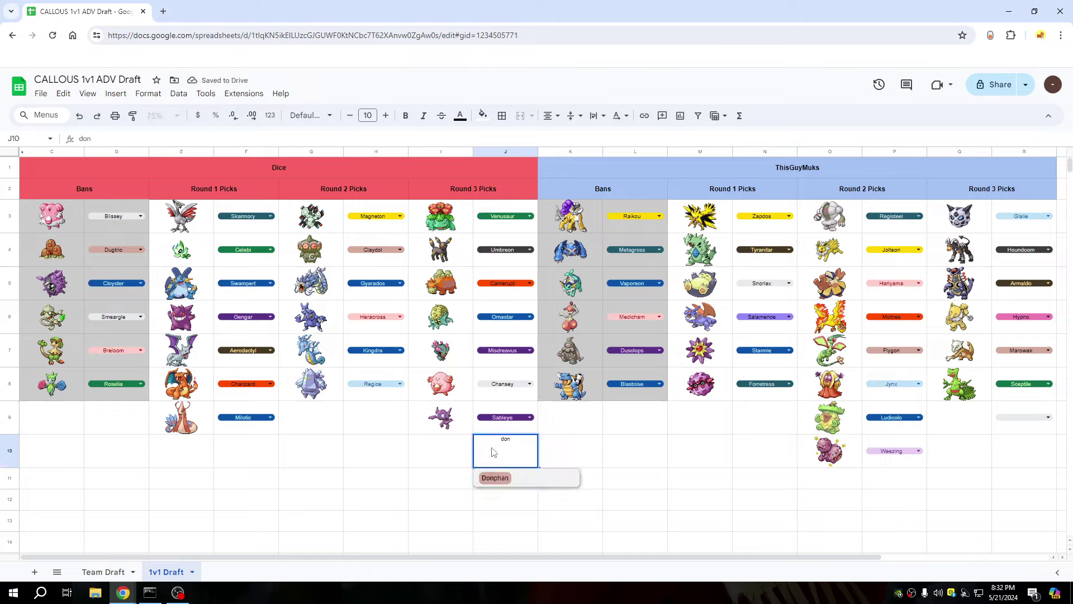
click(501, 477)
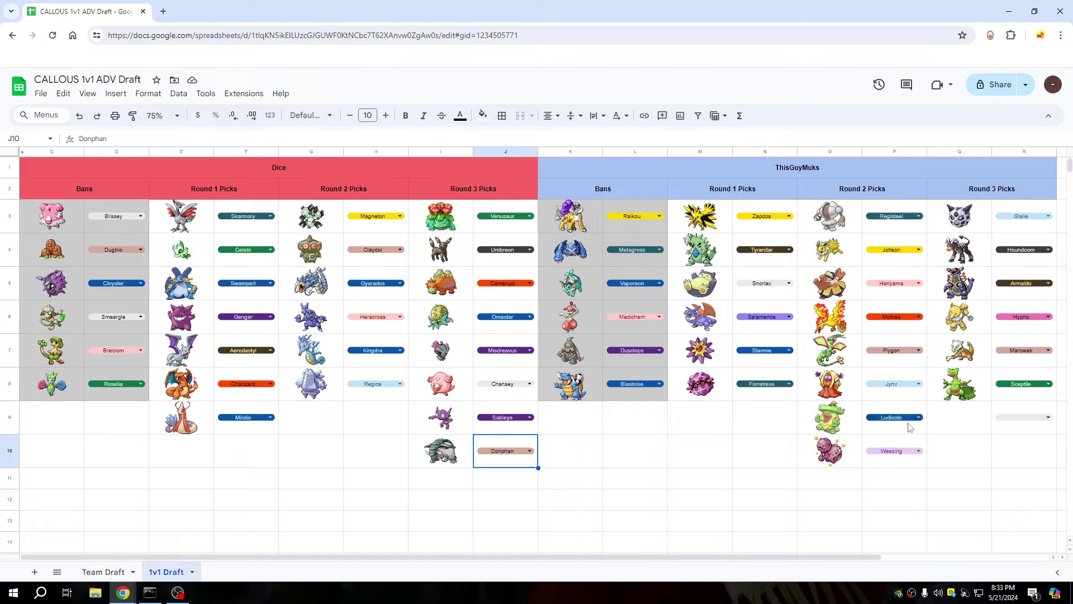
Add Dragonite in R9 as the blue player's last Round 3 pick.
click(1009, 420)
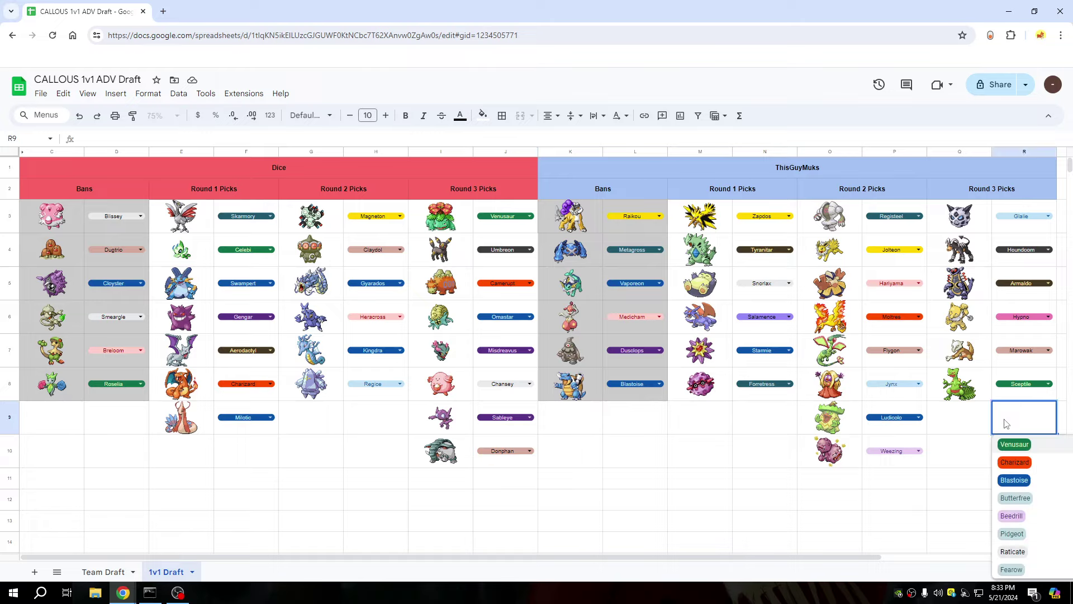
text(drag)
key(Return)
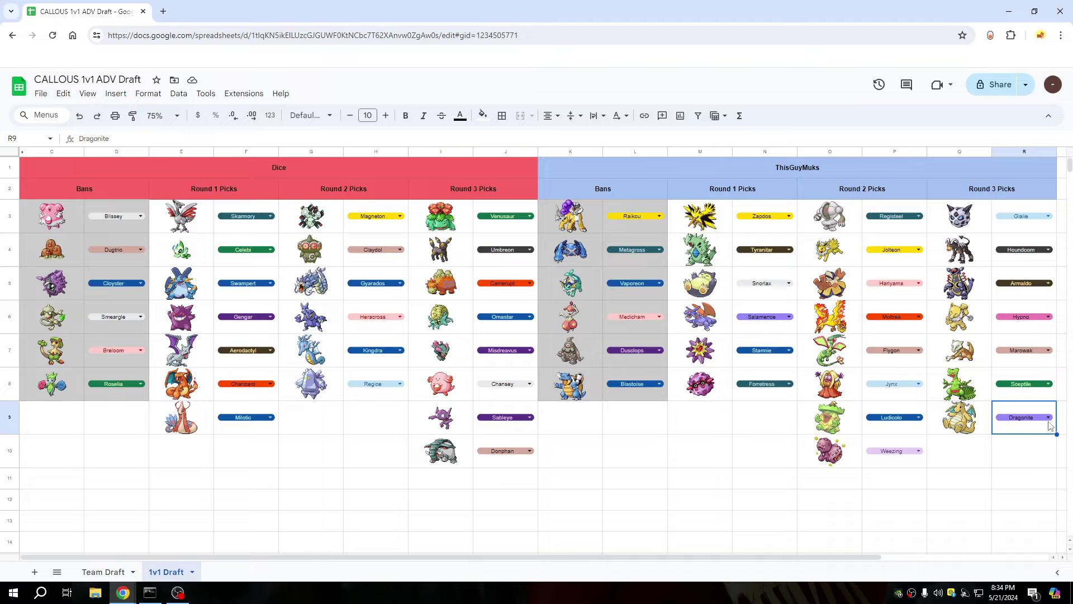
click(63, 476)
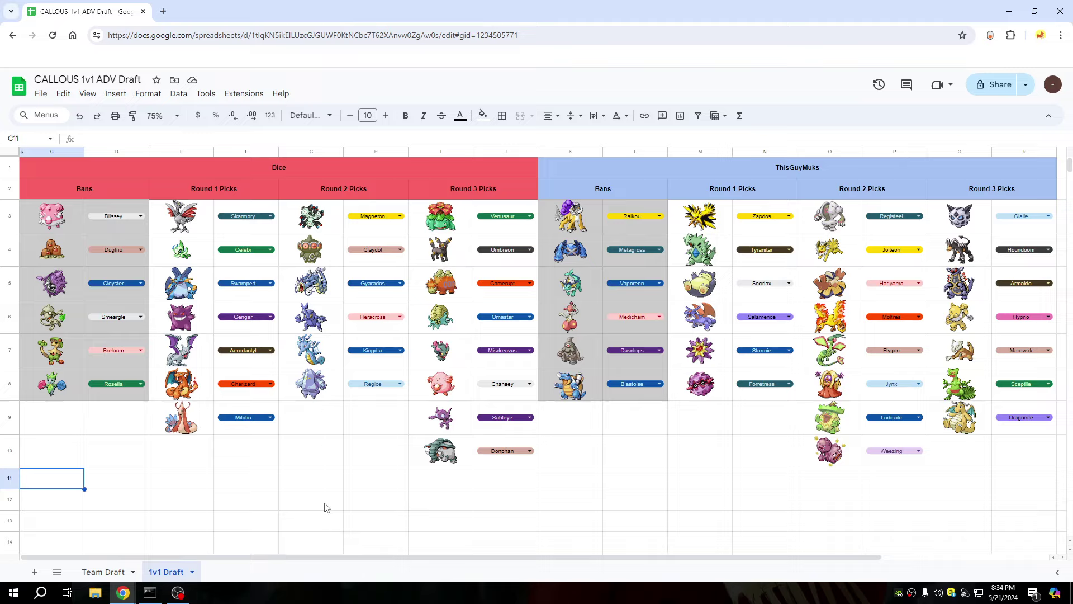